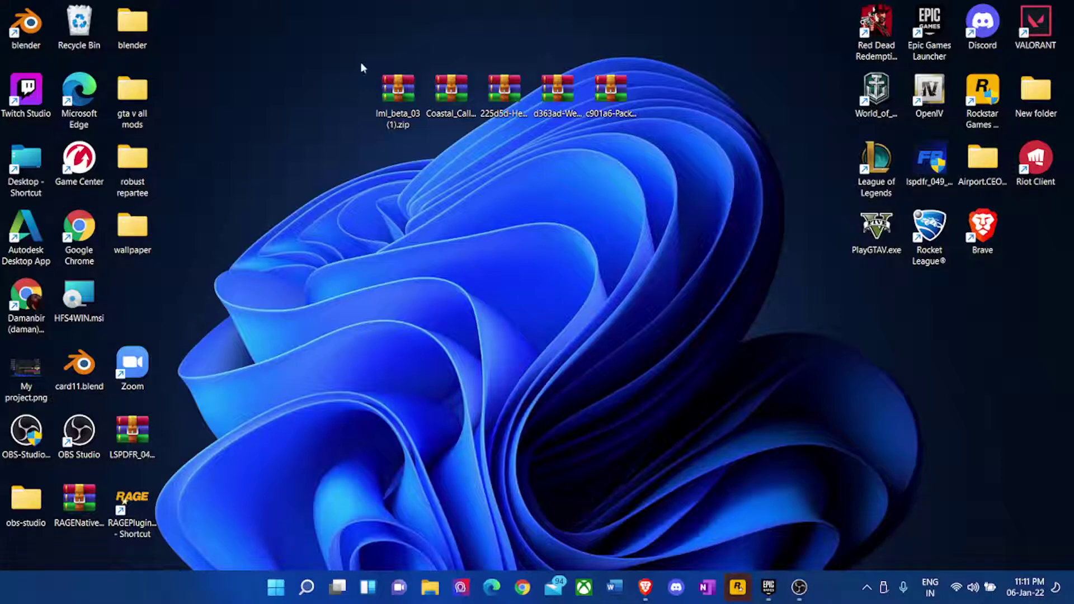
click(658, 195)
click(485, 122)
drag(362, 45, 652, 187)
click(742, 227)
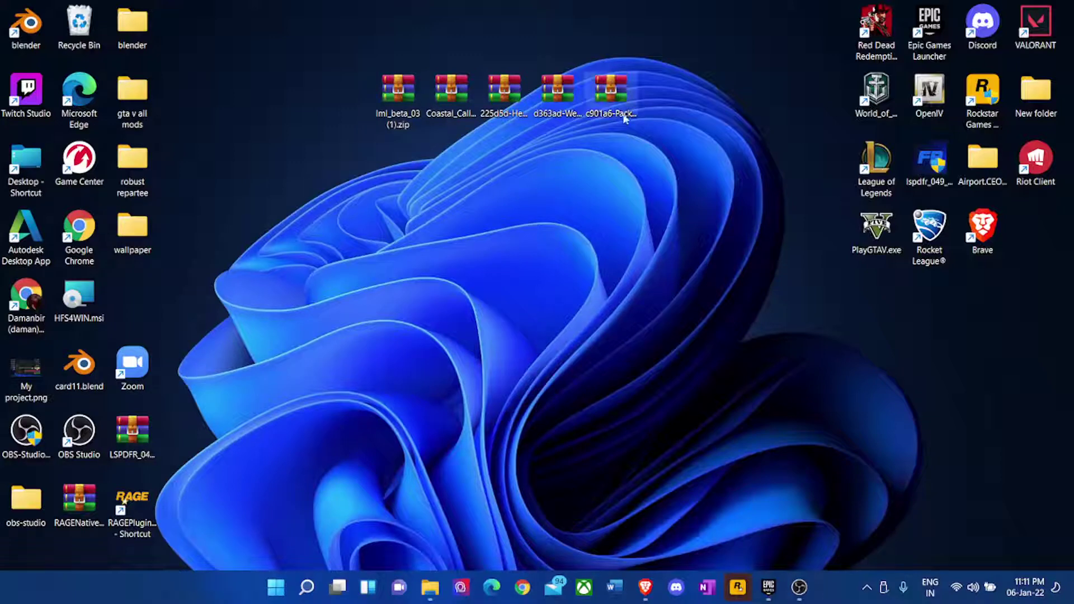
Move the five mod archives together to the middle of the desktop.
drag(358, 25, 707, 162)
drag(594, 93, 649, 370)
drag(394, 275, 786, 464)
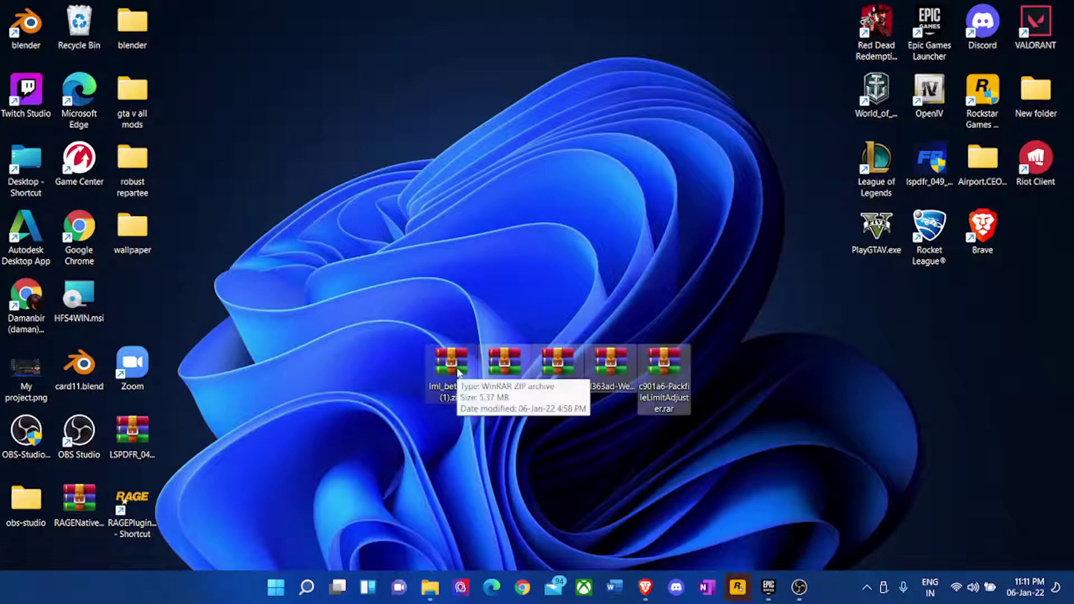
drag(385, 307, 873, 565)
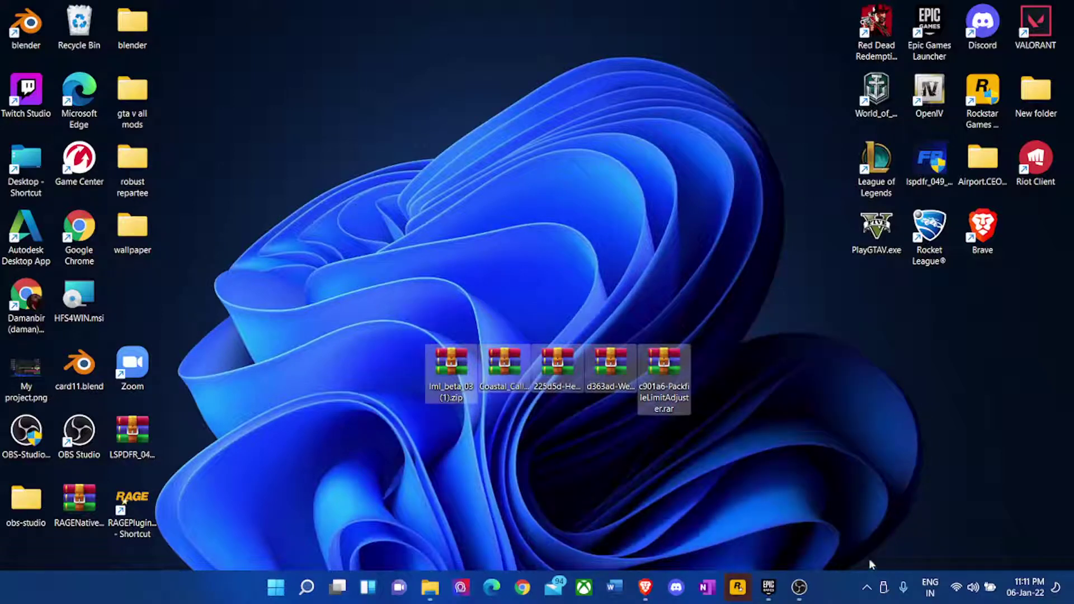
click(449, 422)
drag(363, 302, 924, 536)
click(425, 584)
drag(487, 108, 488, 119)
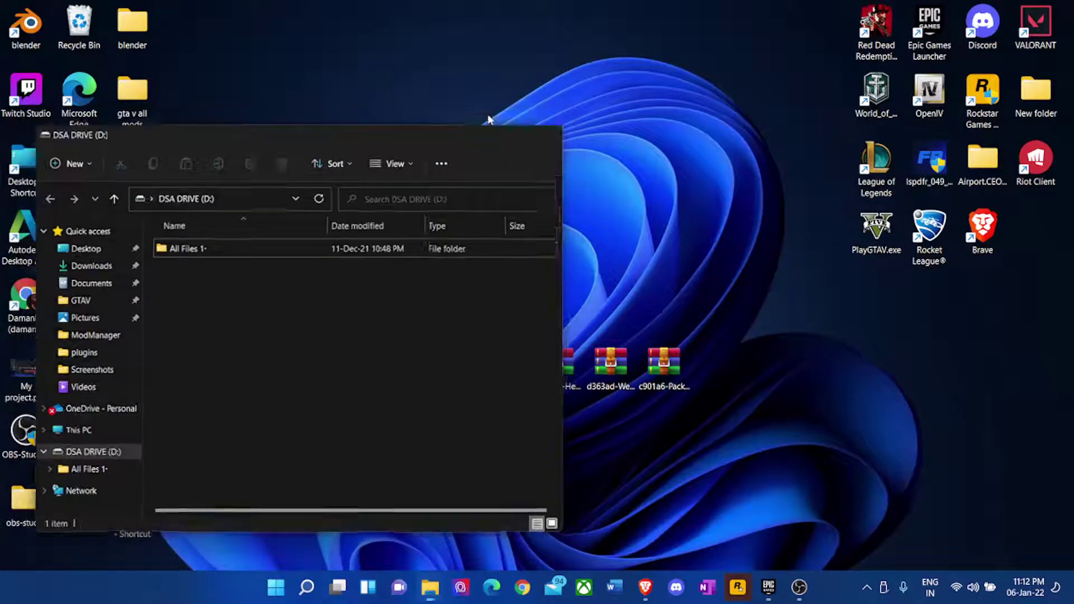
click(435, 594)
mouse_move(435, 597)
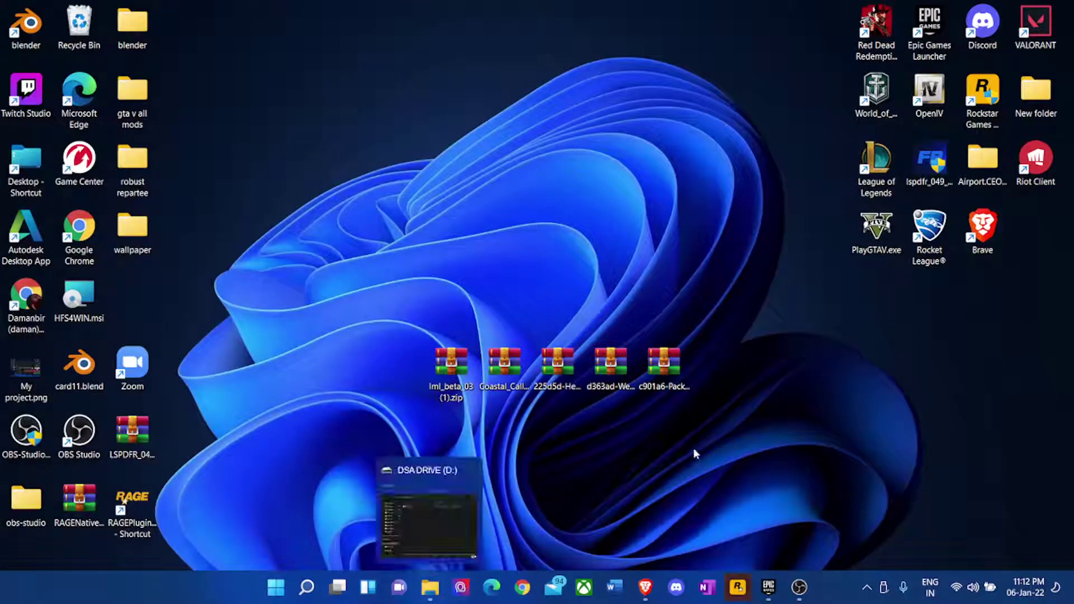
Launch Grand Theft Auto V from the Epic Games Launcher and allow the Rockstar Games Installer to make changes.
double_click(931, 29)
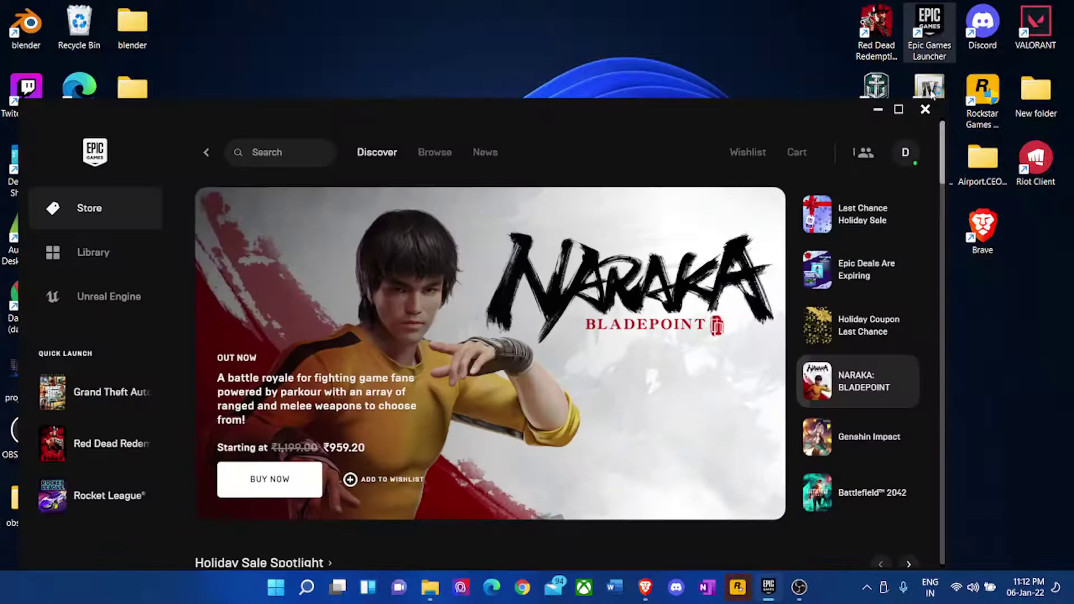
double_click(367, 121)
mouse_move(108, 299)
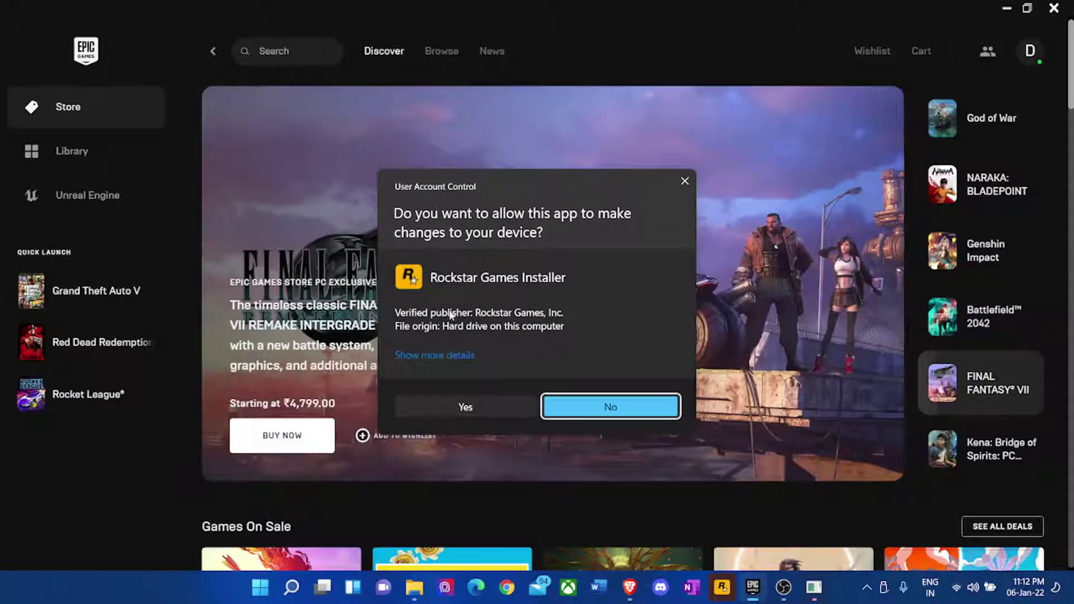
click(485, 405)
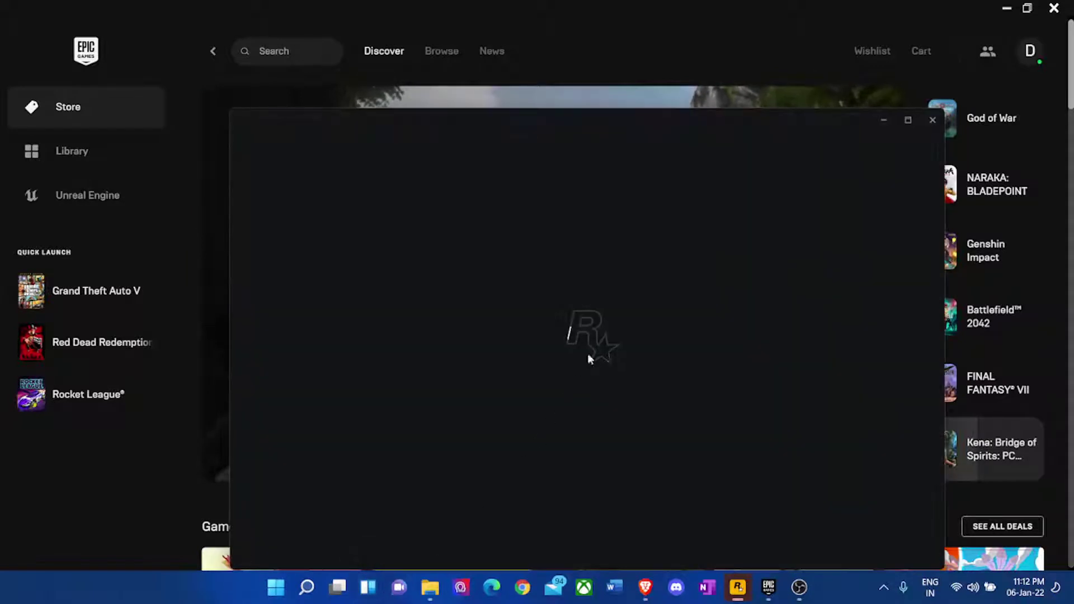
drag(421, 124, 389, 78)
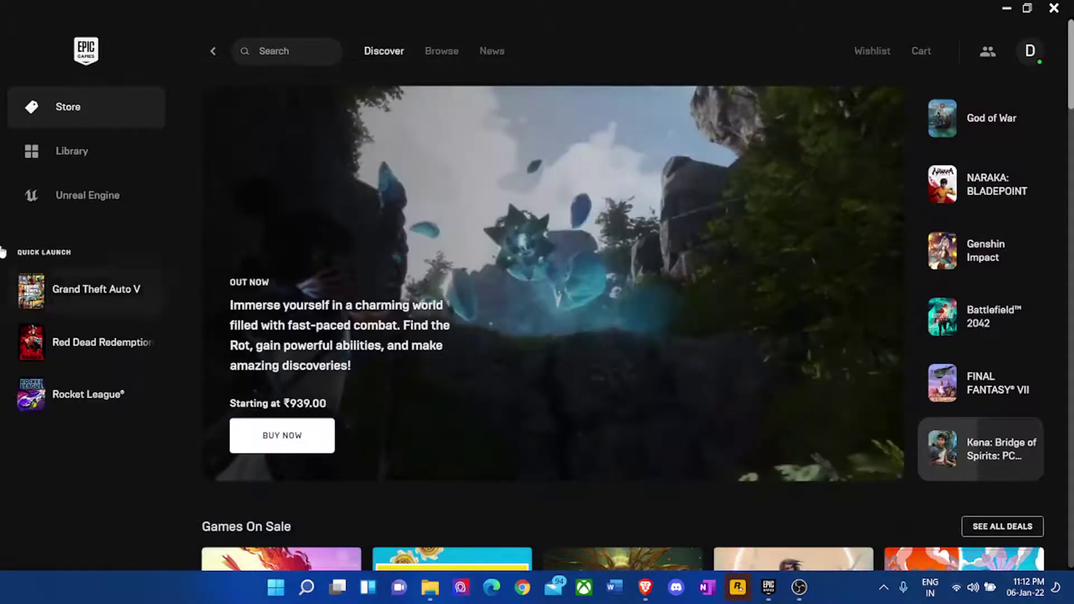
Check Grand Theft Auto V's status in the game library, and close Task Manager and the Epic Games Launcher.
click(112, 162)
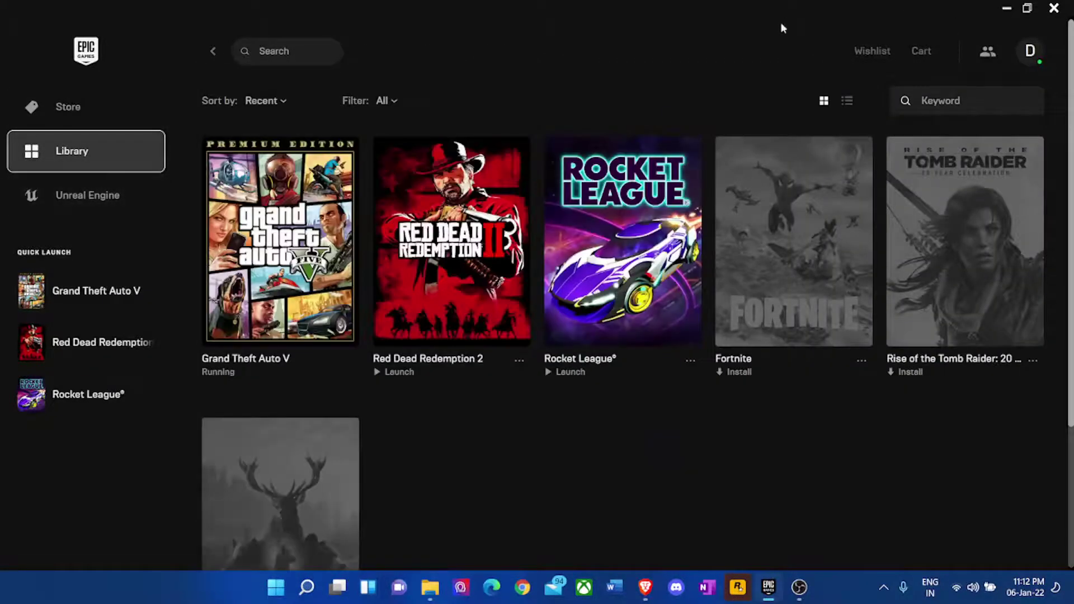
click(1007, 8)
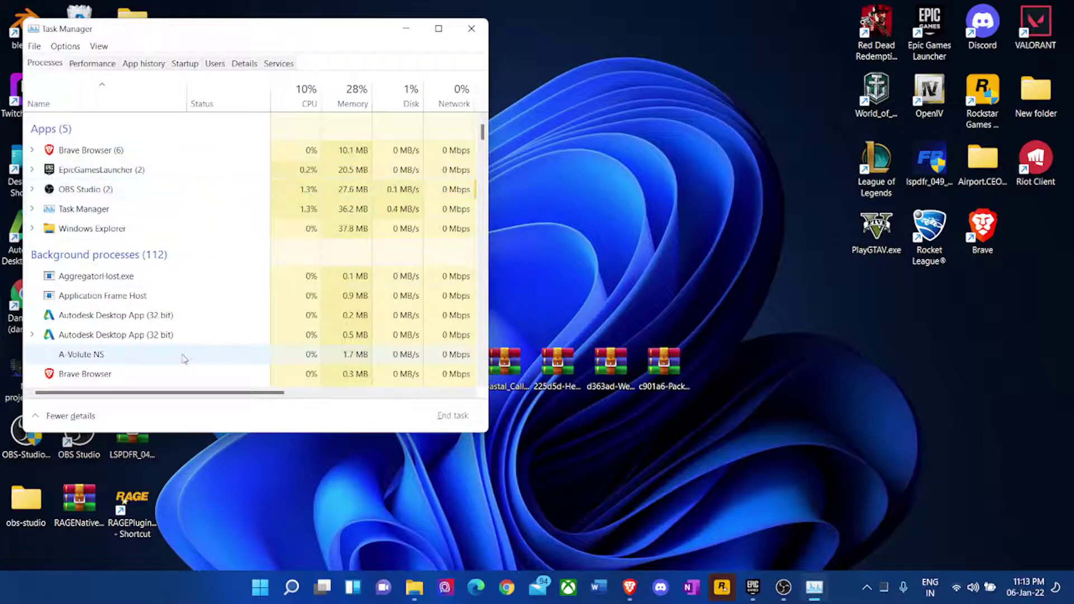
click(472, 29)
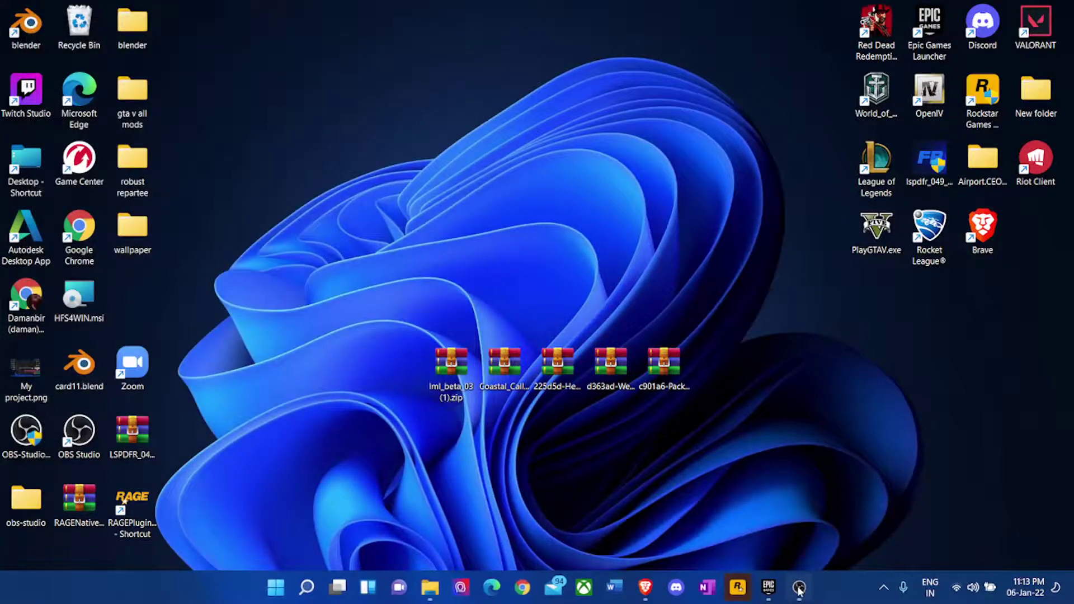
click(799, 587)
click(799, 587)
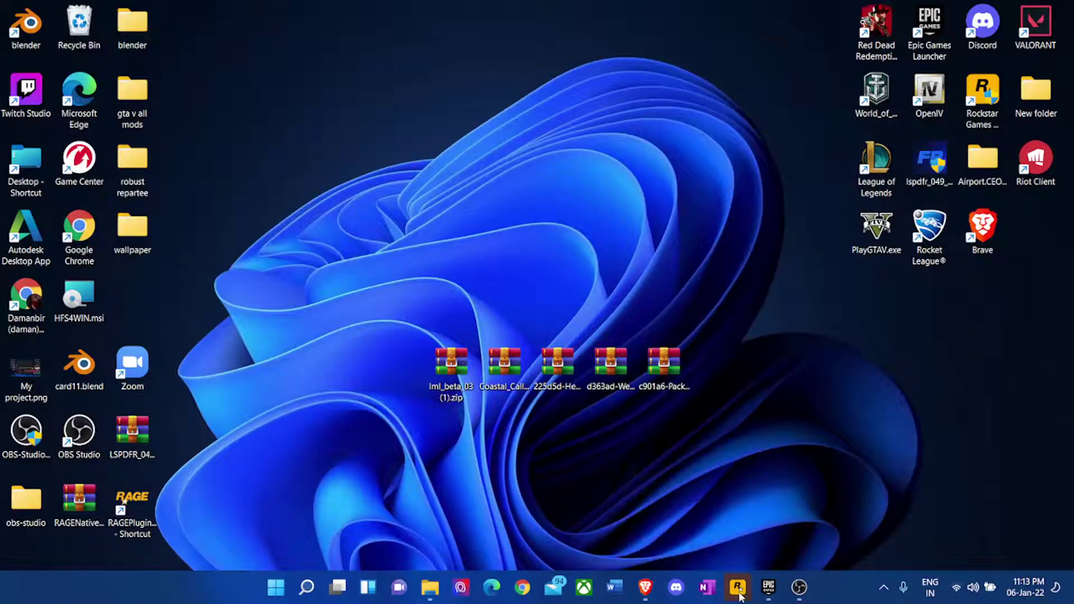
click(769, 587)
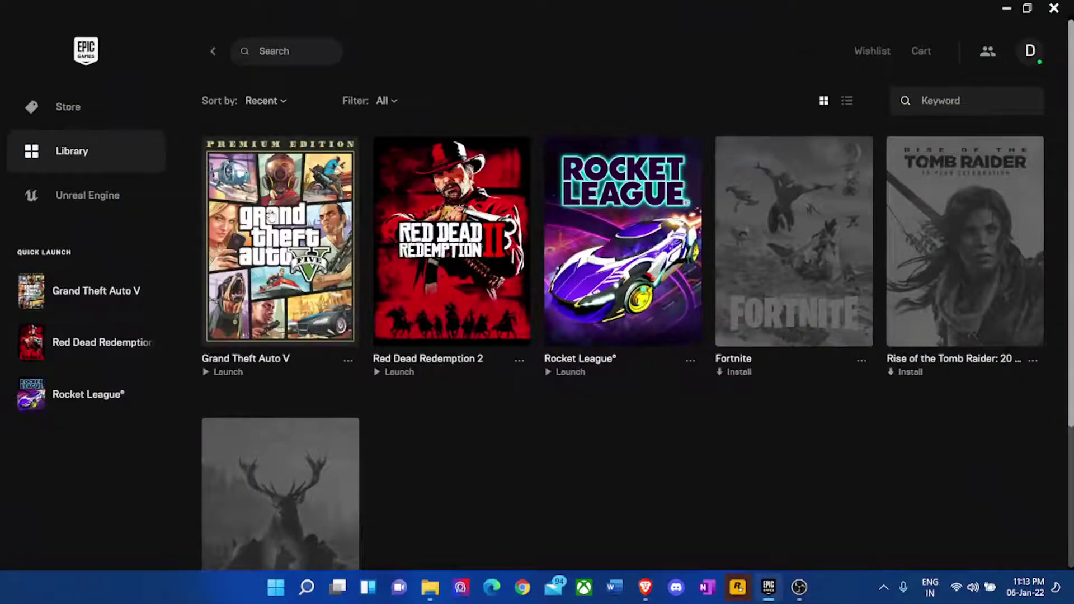
click(1054, 8)
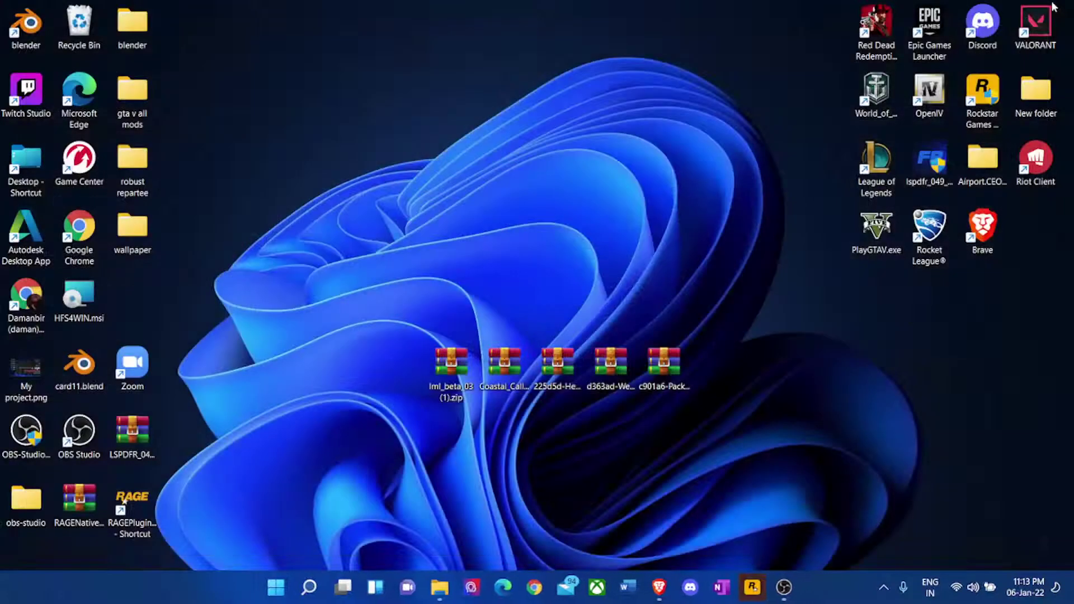
drag(388, 297, 698, 464)
click(697, 463)
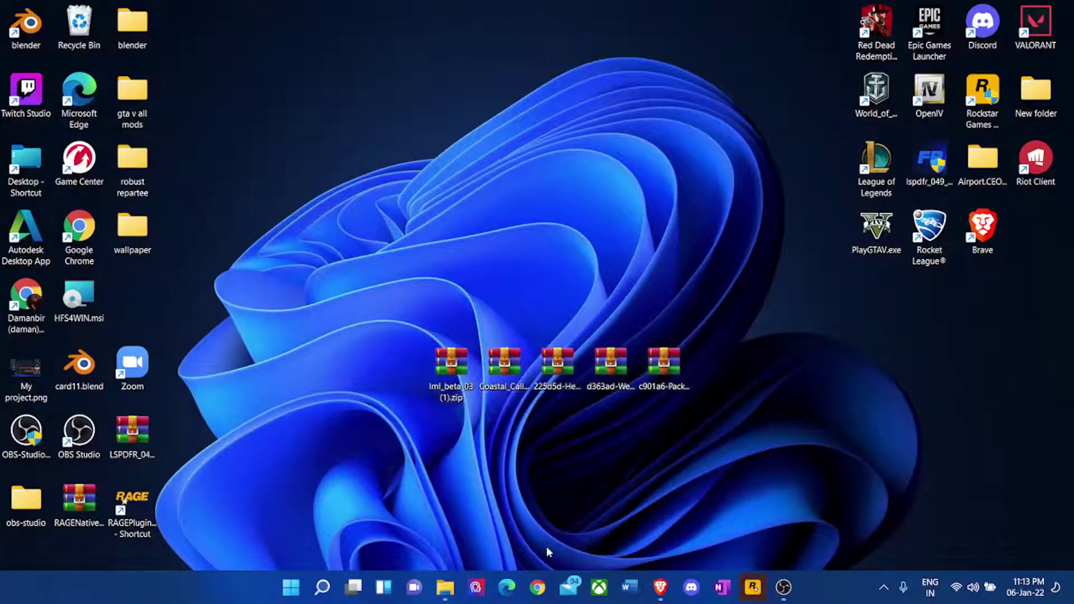
mouse_move(456, 591)
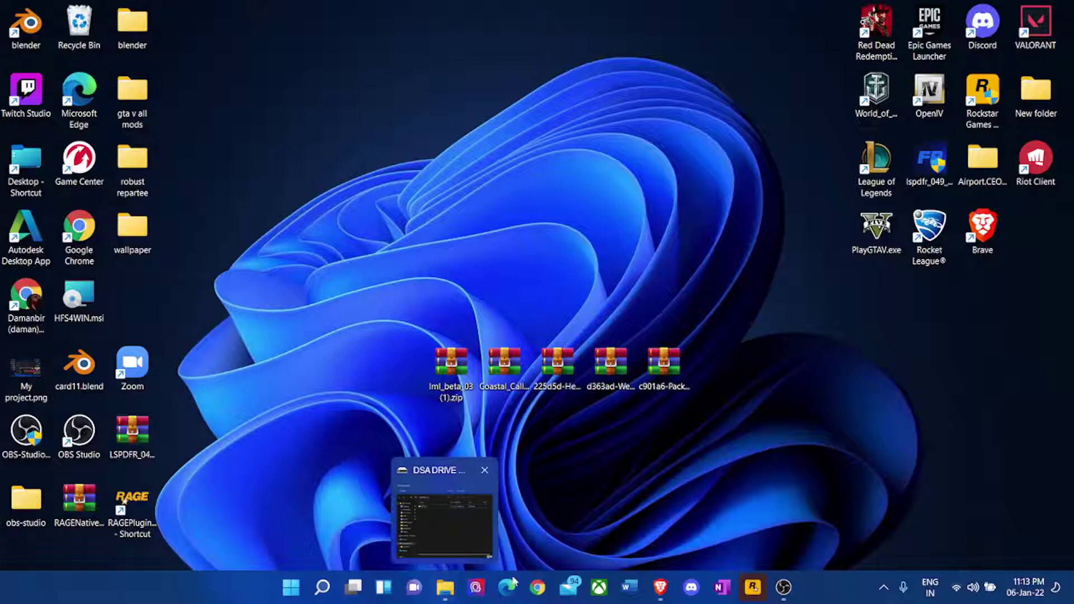
click(456, 597)
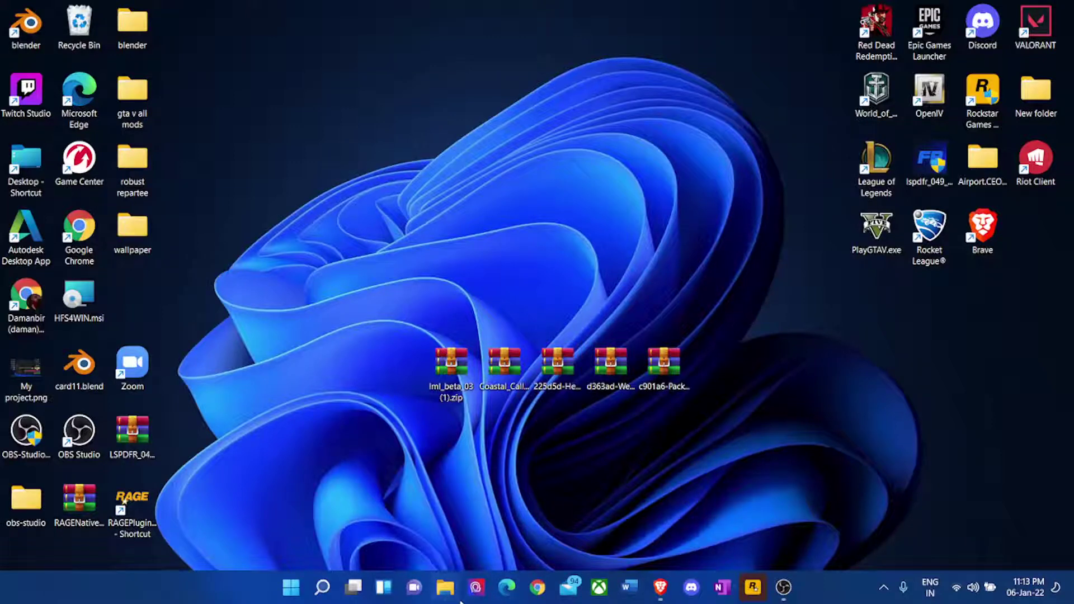
Move the five mod archives together to the upper part of the desktop.
click(551, 119)
drag(392, 330, 774, 445)
drag(664, 367, 665, 93)
Examine the contents of the lml_beta_03 (1).zip and Coastal_Callouts_3.0_PLUGIN.zip archives, closing each one.
double_click(451, 92)
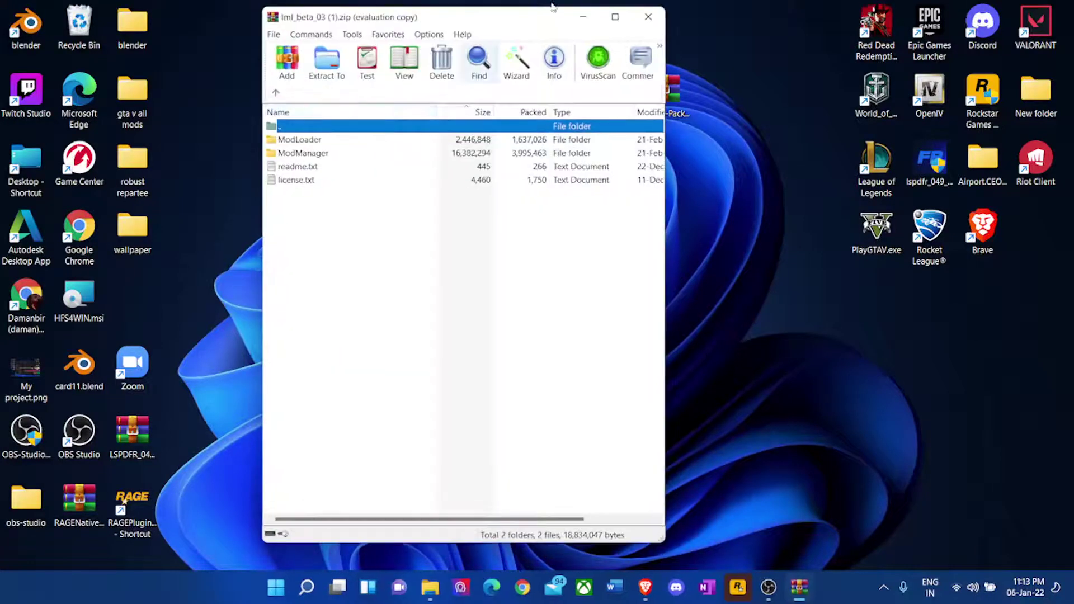
click(649, 17)
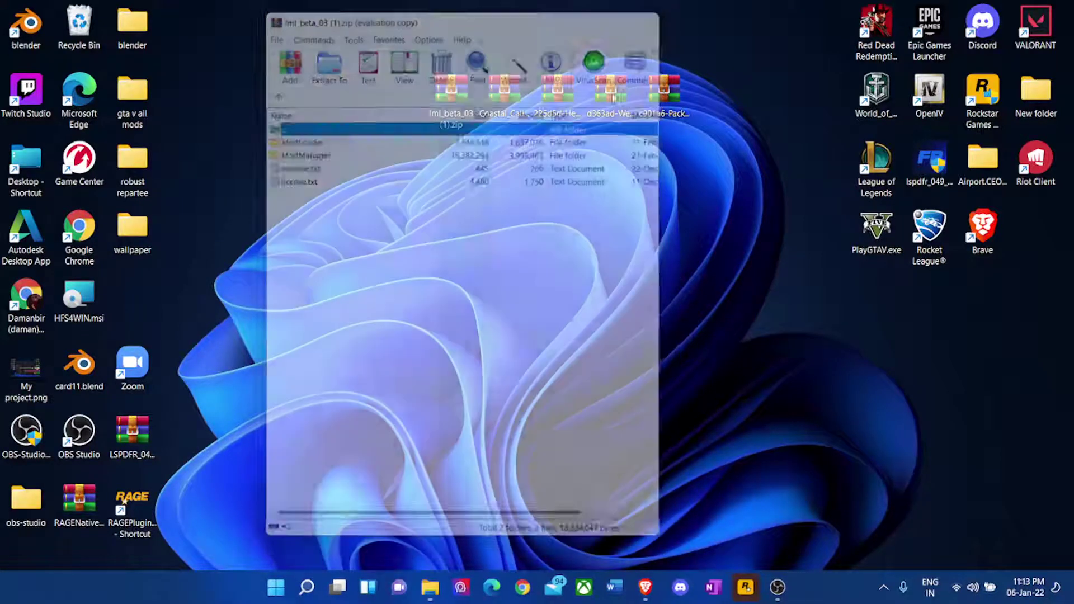
double_click(506, 92)
drag(343, 205, 354, 142)
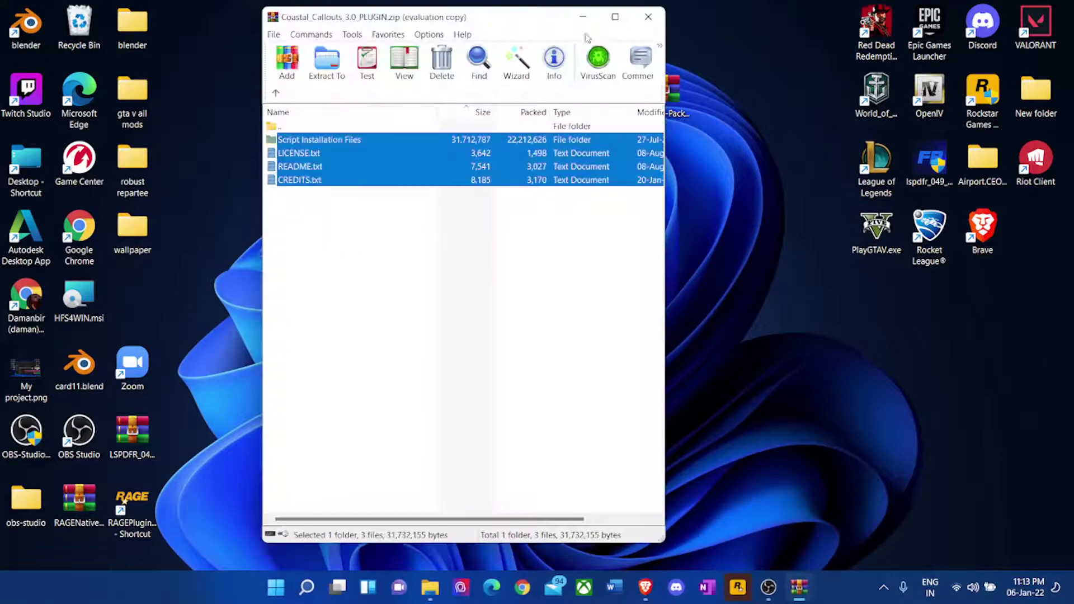
click(649, 17)
drag(414, 25, 745, 144)
Open the GTAV game folder in File Explorer, look through its contents and minimize it.
click(445, 587)
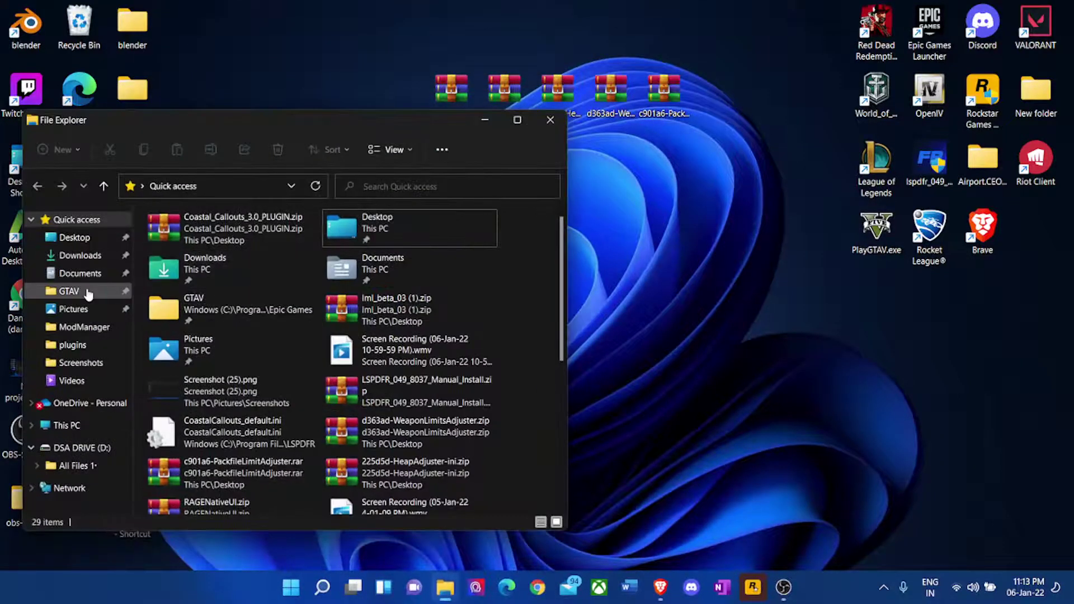
click(69, 291)
scroll(277, 376, down, 8)
scroll(277, 376, up, 8)
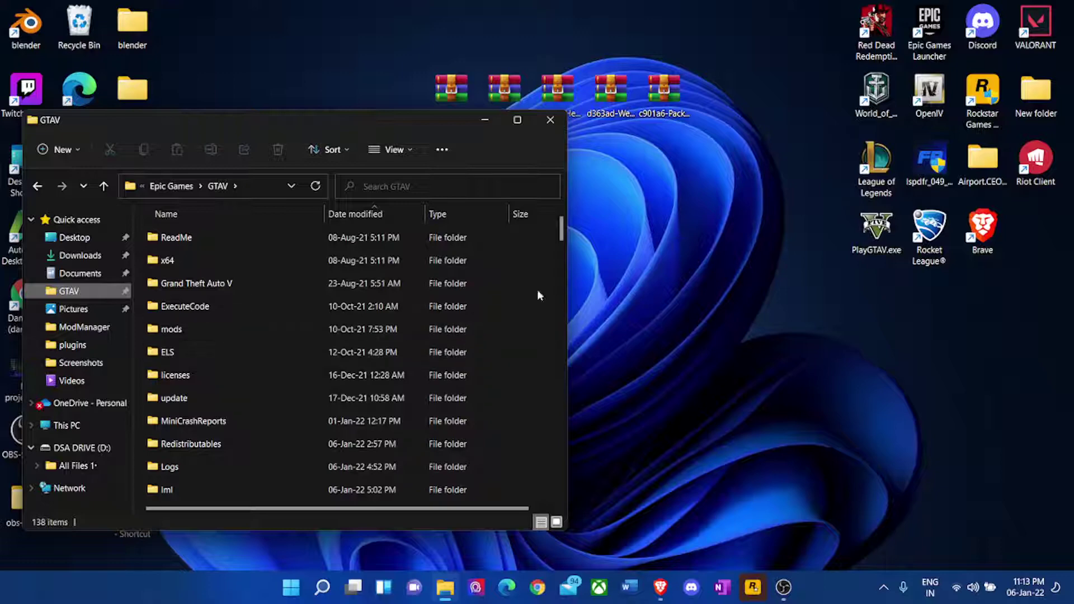
click(485, 119)
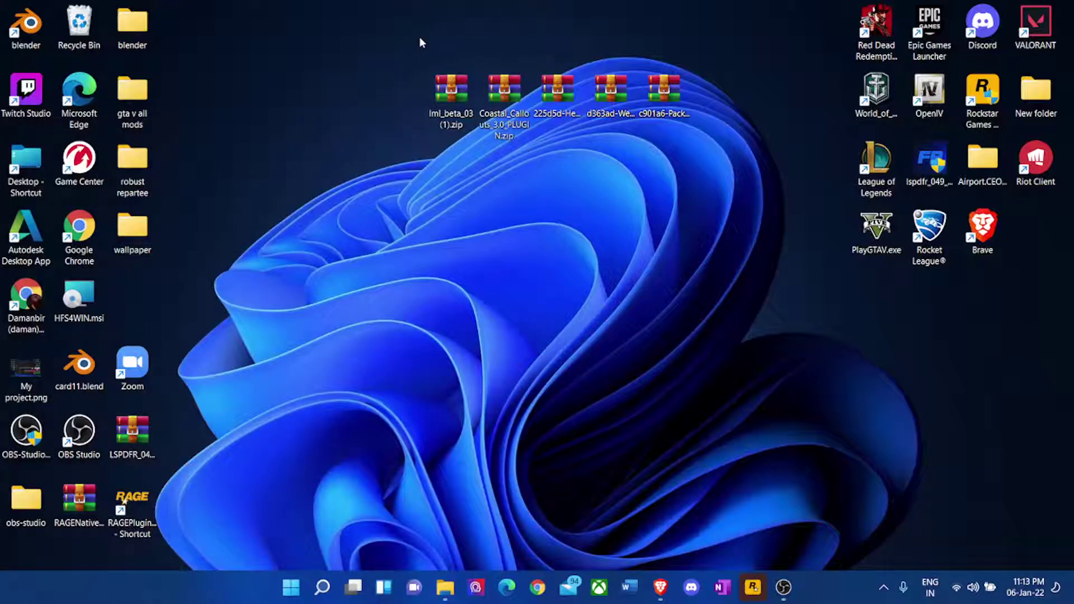
drag(415, 37, 696, 169)
click(703, 162)
drag(384, 26, 780, 183)
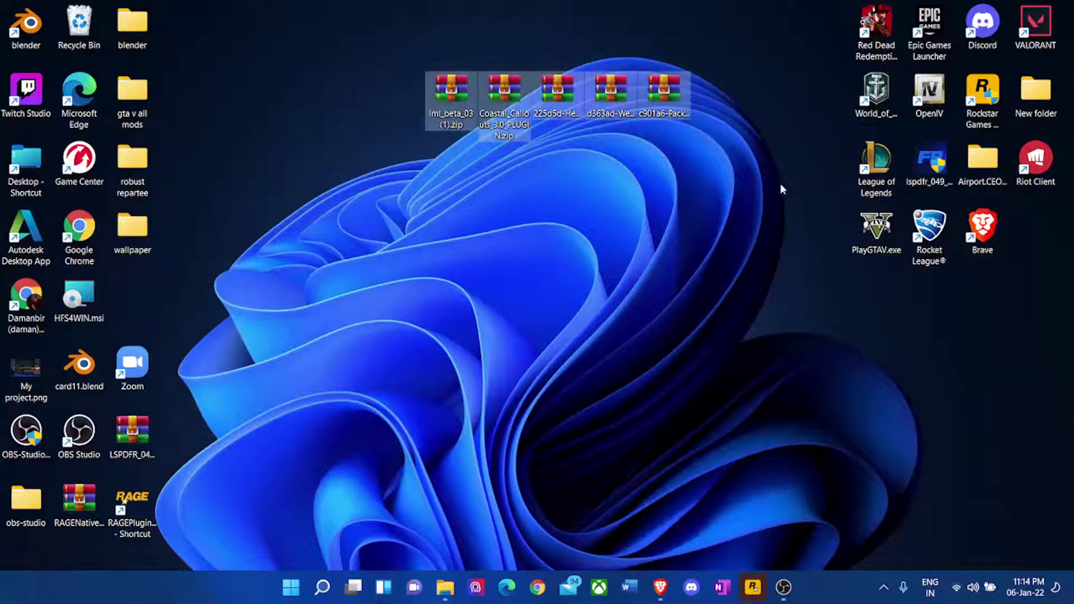
click(649, 407)
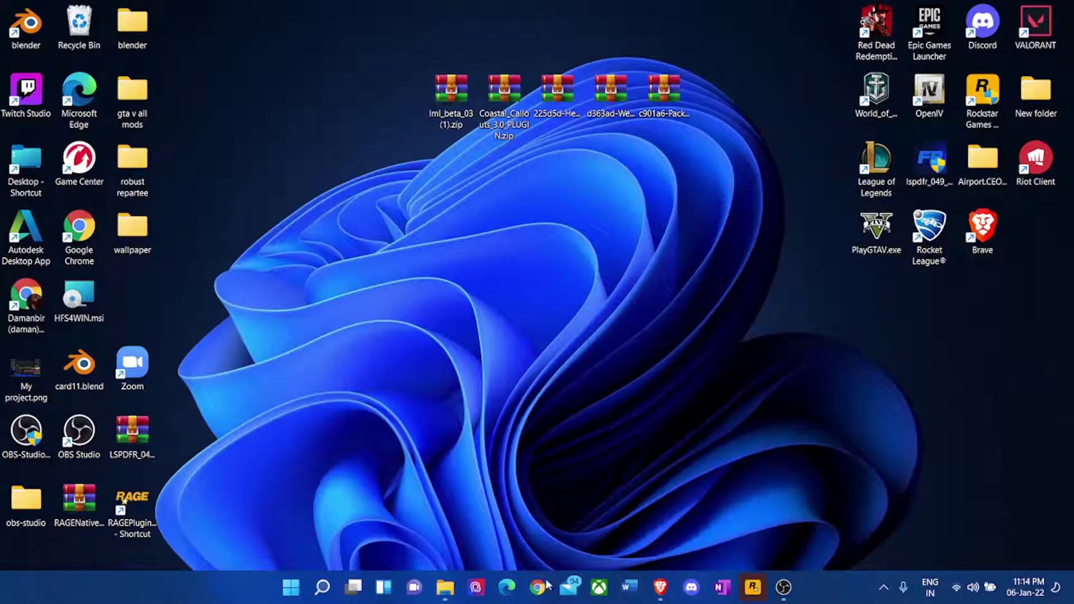
Start the Epic Games Launcher and minimize its window.
double_click(930, 23)
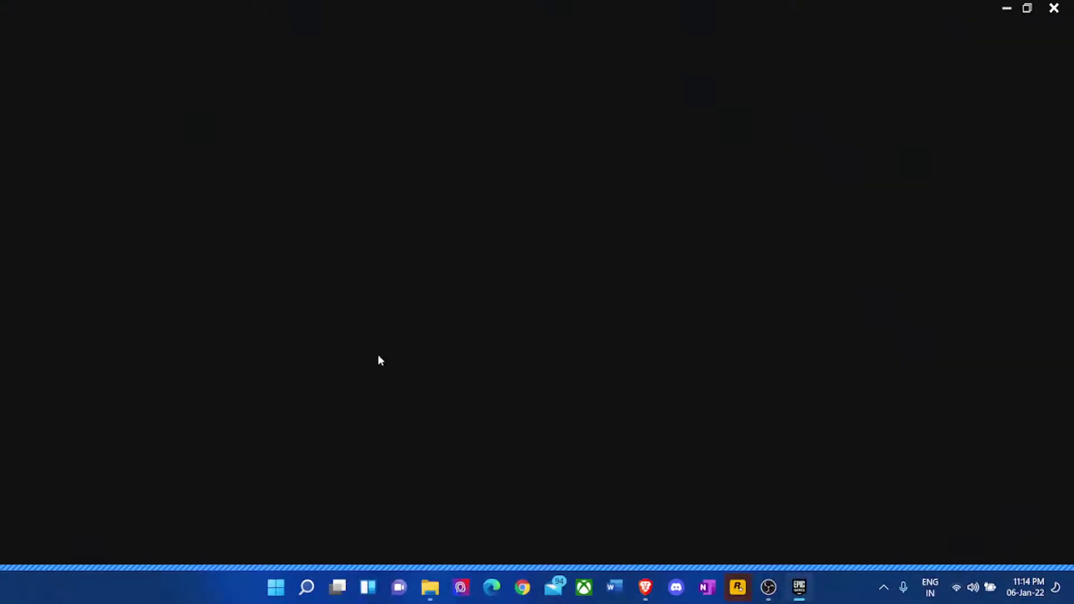
click(1007, 8)
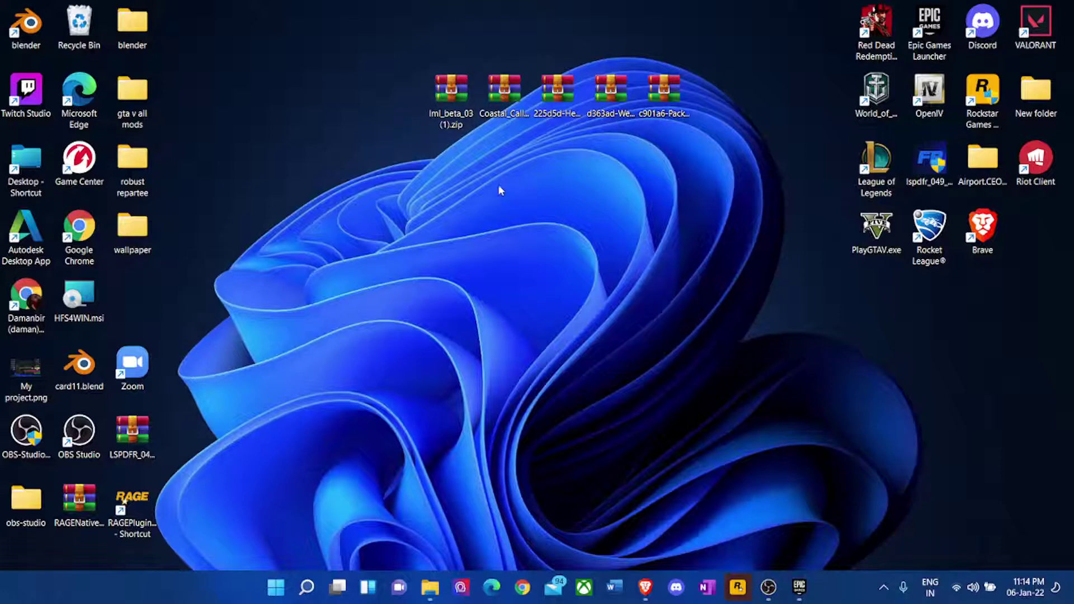
drag(388, 16, 763, 171)
click(252, 322)
drag(410, 40, 711, 133)
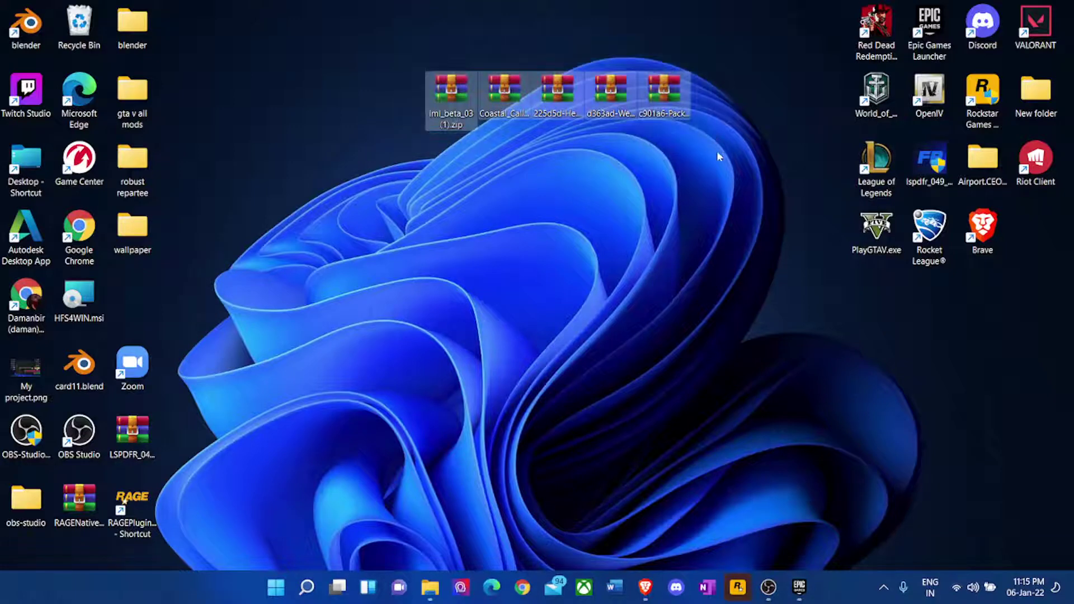
Review the GTAV folder's contents, widen and reposition its window to show the full path, and minimize it.
click(441, 585)
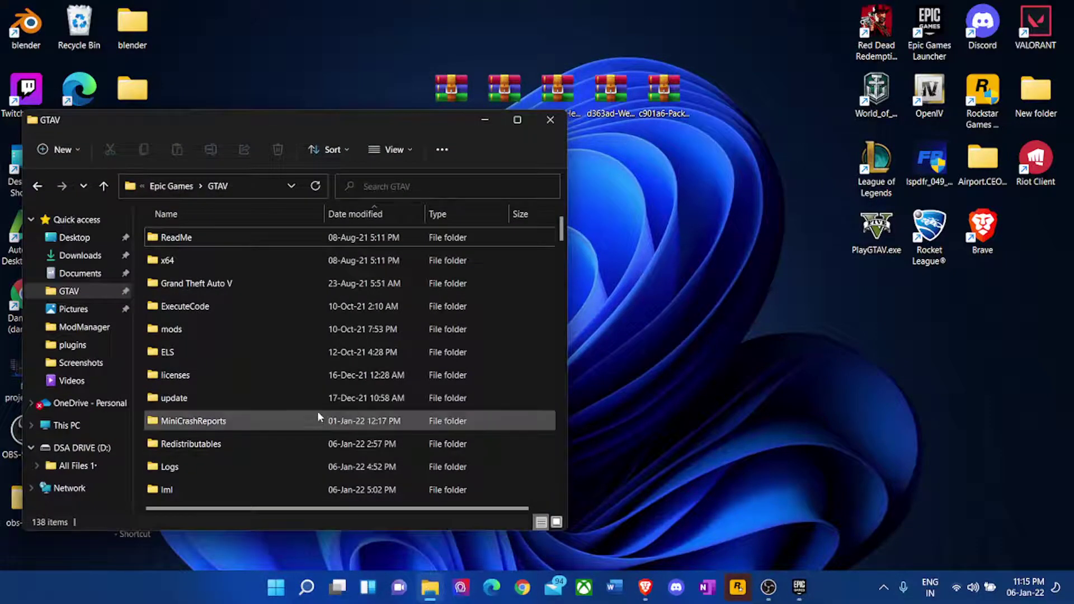
scroll(315, 414, down, 8)
scroll(316, 412, up, 8)
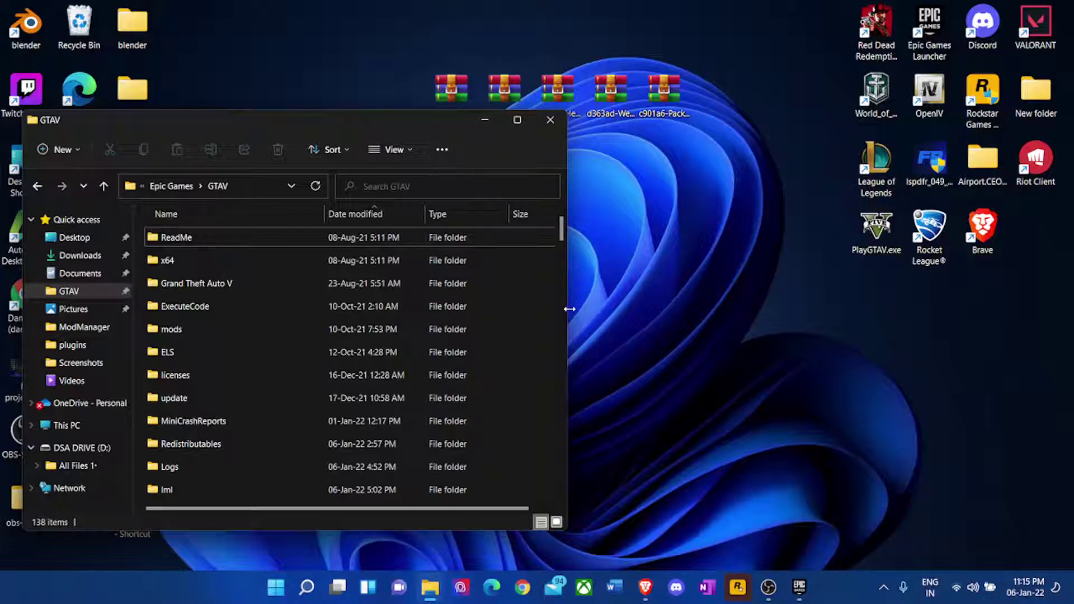
drag(570, 309, 844, 308)
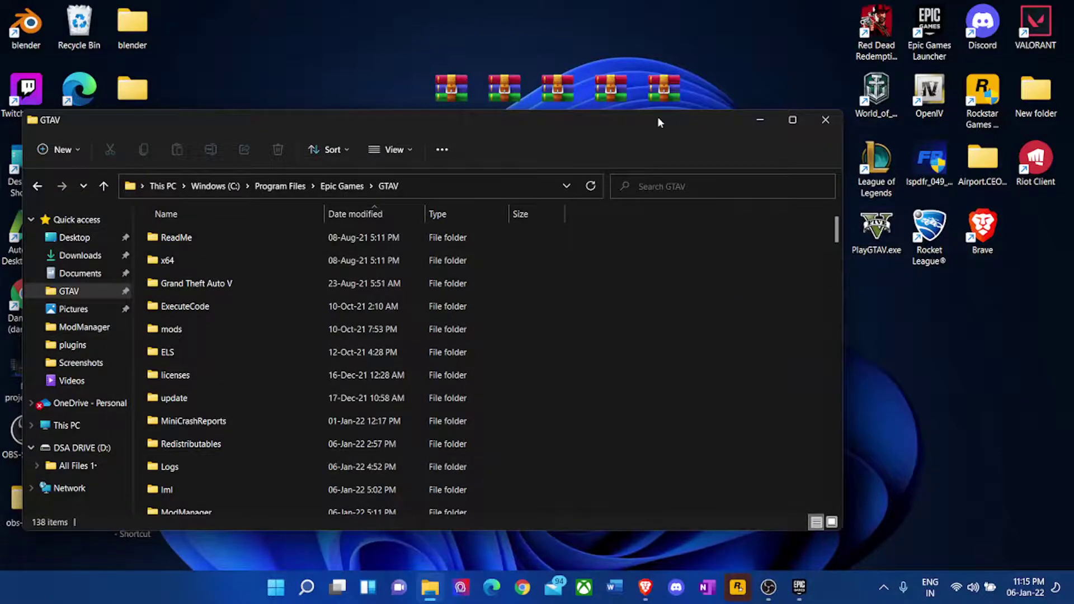
drag(657, 117, 746, 69)
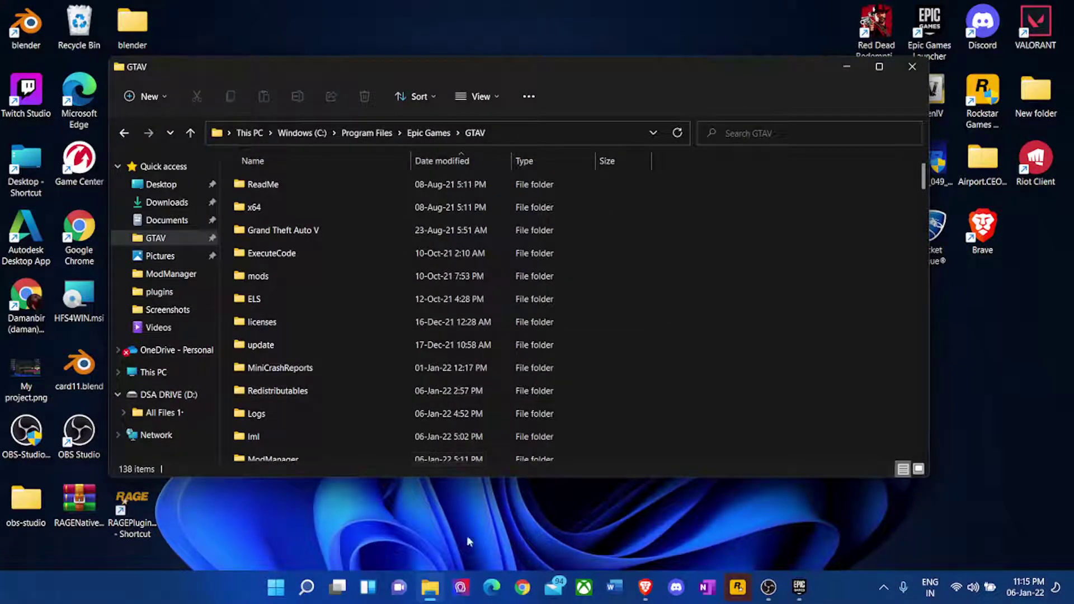
click(845, 78)
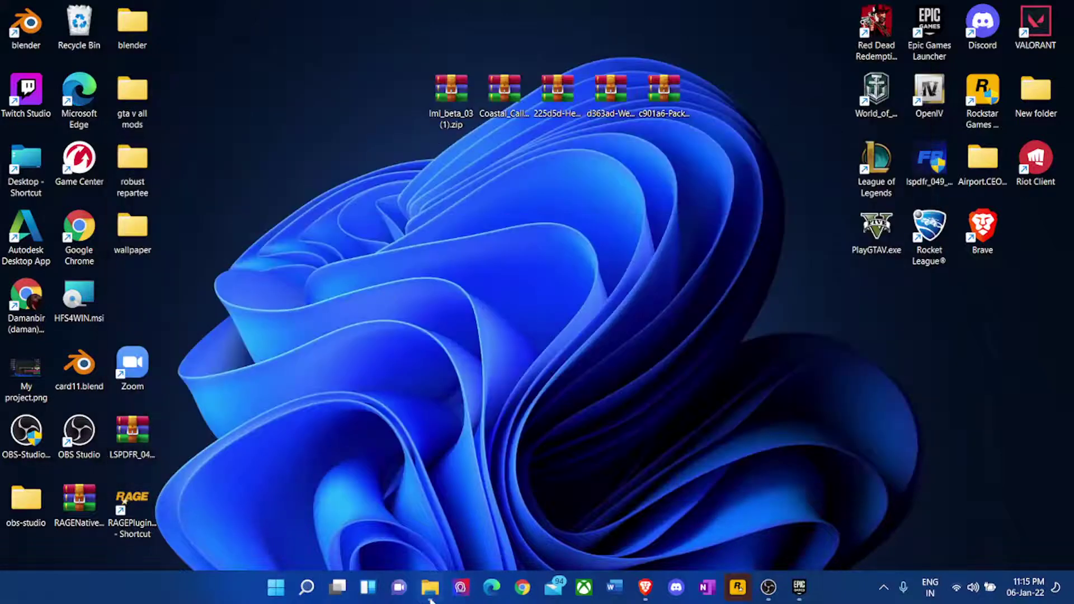
Open the GTAV backup copy inside All Files 1, gta v bckp on DSA DRIVE (D:) and look through its files.
click(430, 599)
click(168, 413)
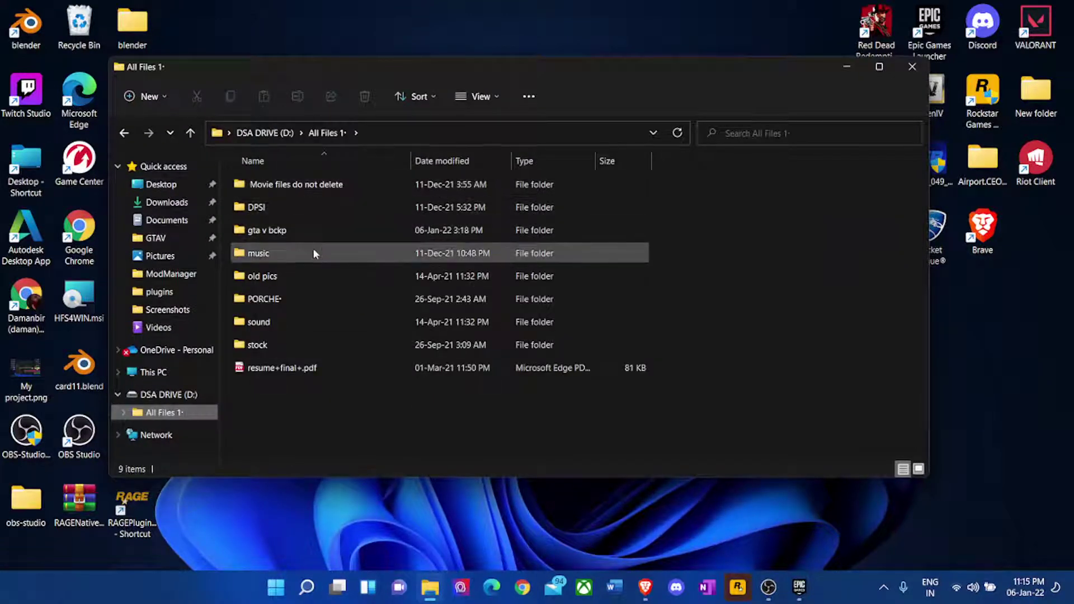
double_click(321, 227)
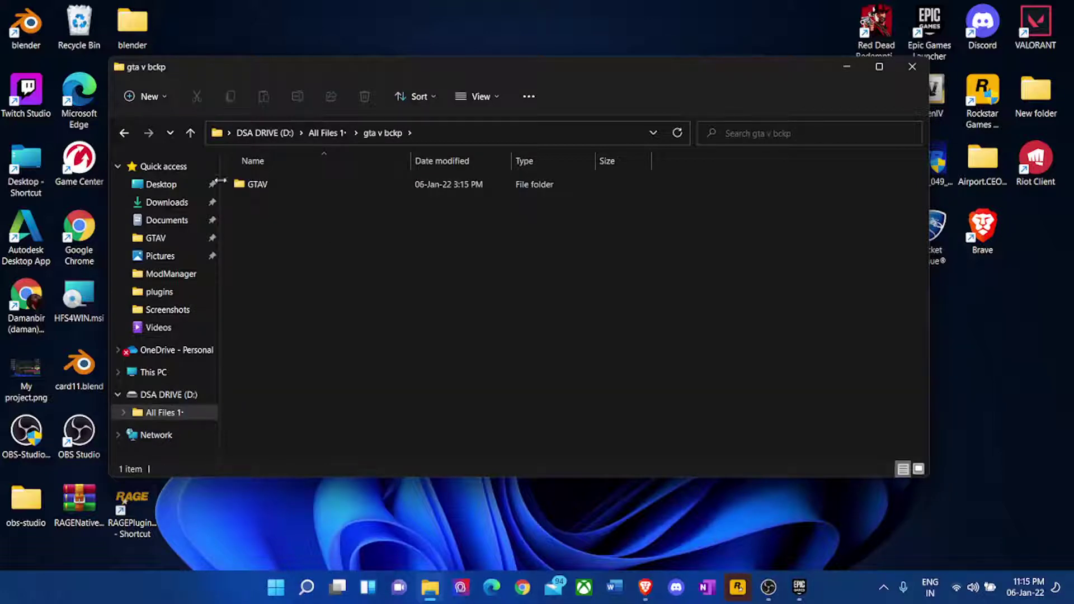
double_click(283, 185)
scroll(459, 327, down, 7)
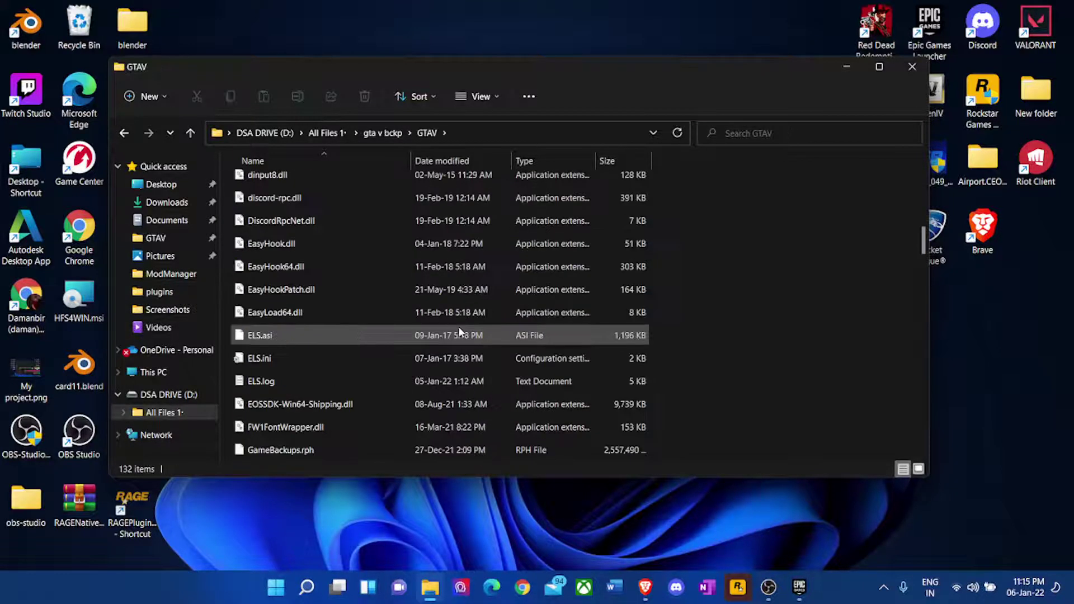
scroll(469, 317, down, 4)
scroll(468, 317, up, 11)
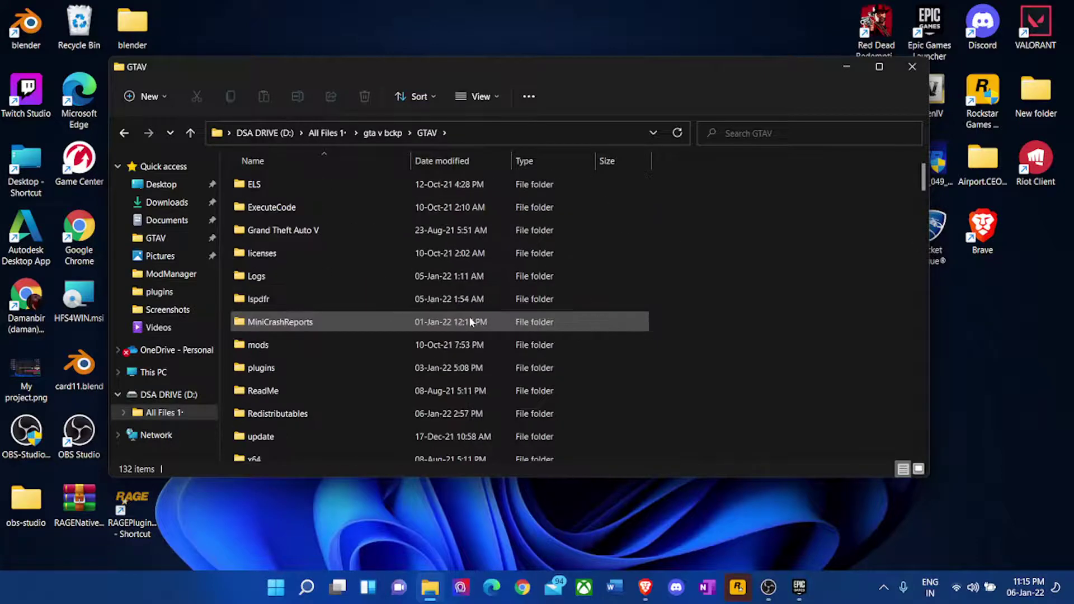
scroll(469, 314, down, 4)
scroll(381, 299, up, 5)
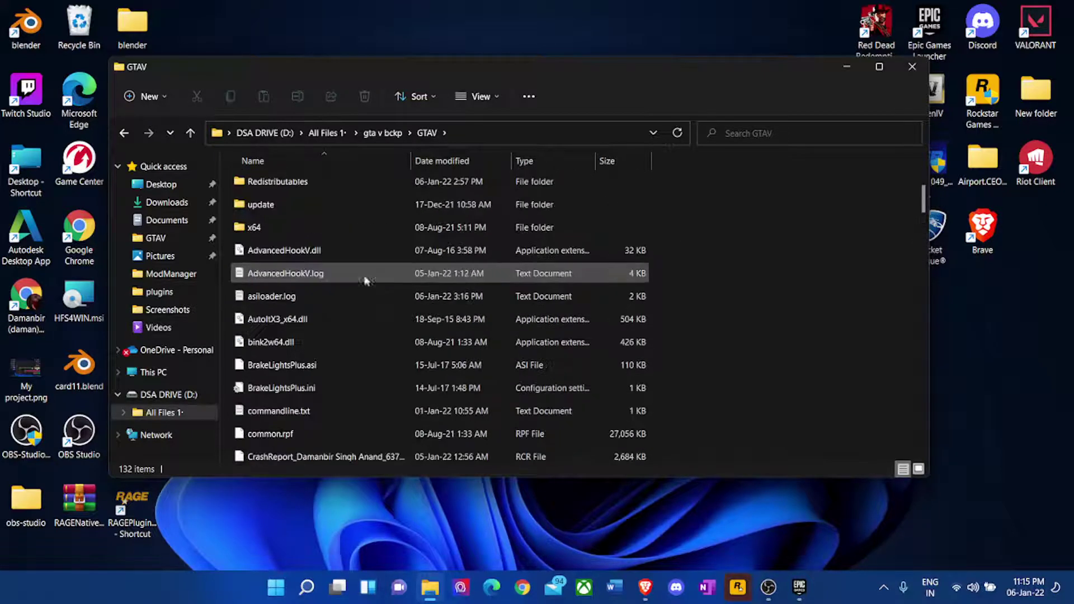
scroll(367, 259, down, 12)
scroll(373, 236, down, 18)
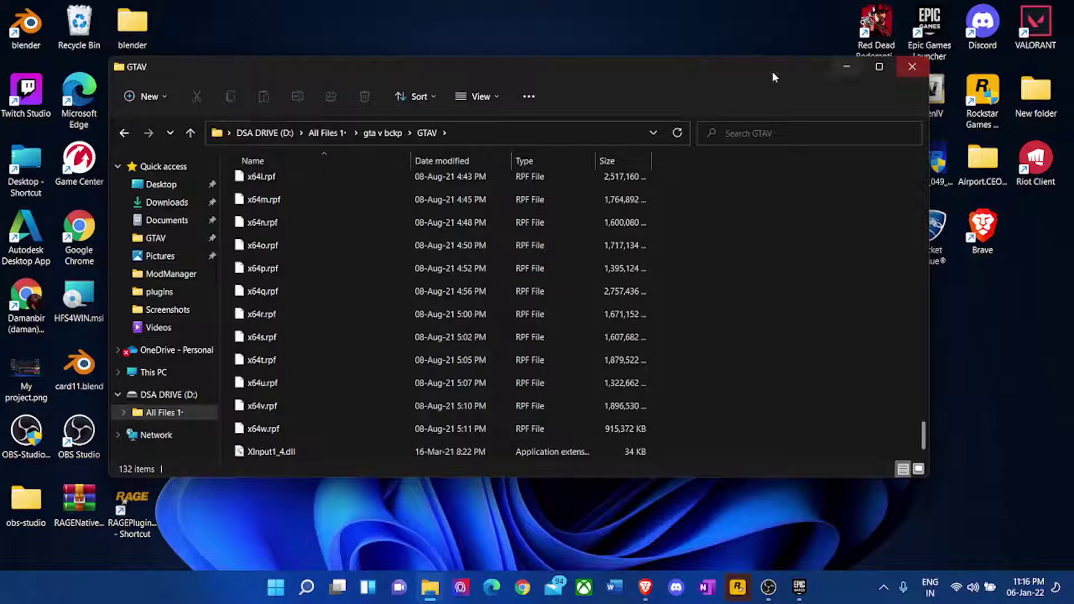
Narrow and reposition the backup GTAV window on the desktop and return to the start of its file list.
drag(772, 77, 635, 79)
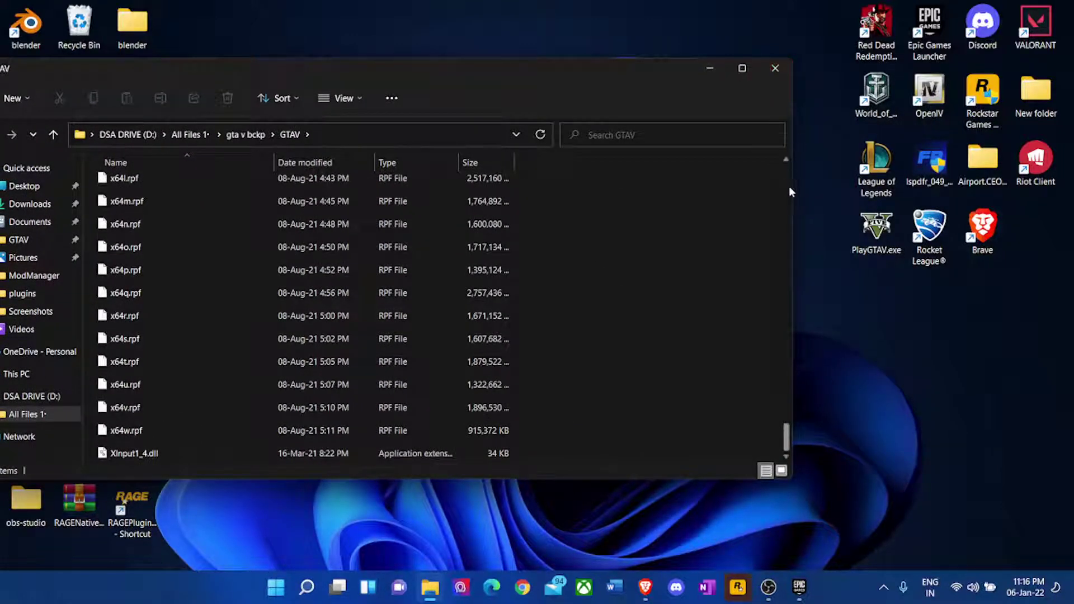
drag(793, 195, 690, 196)
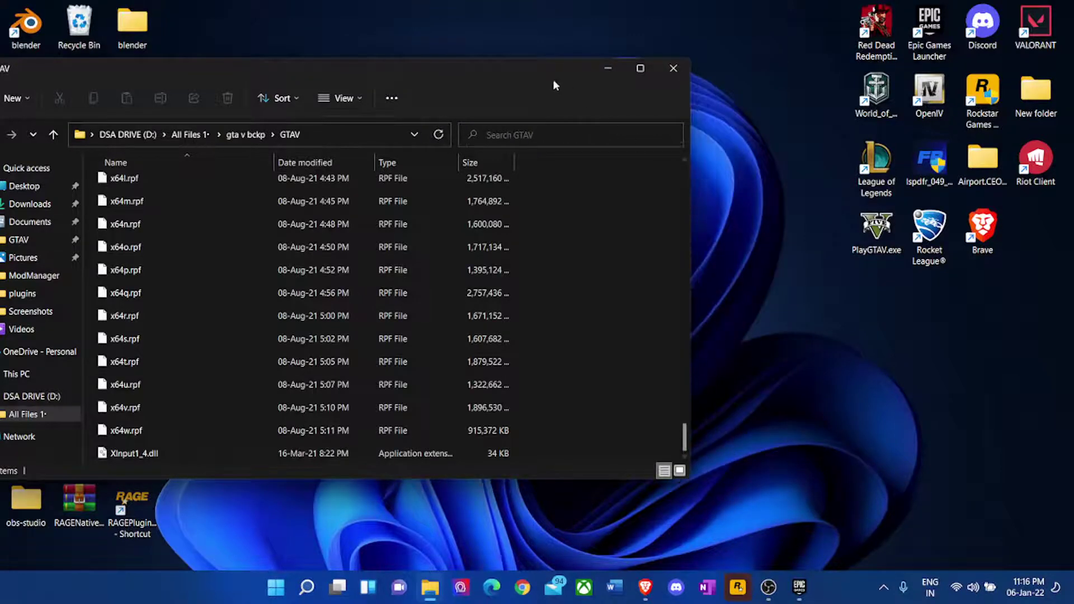
drag(487, 57, 660, 62)
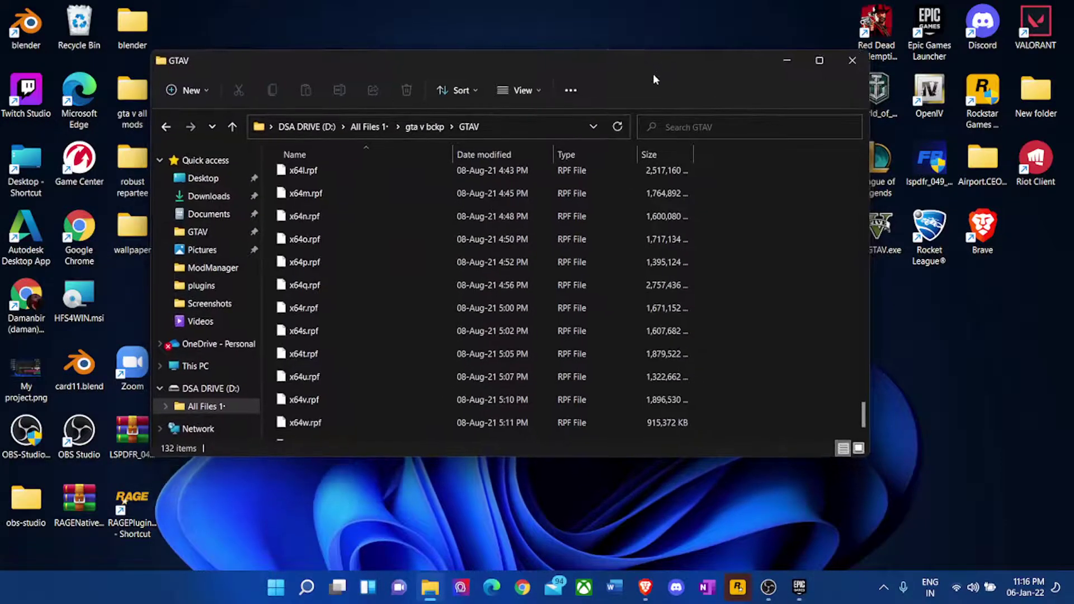
drag(871, 327, 849, 332)
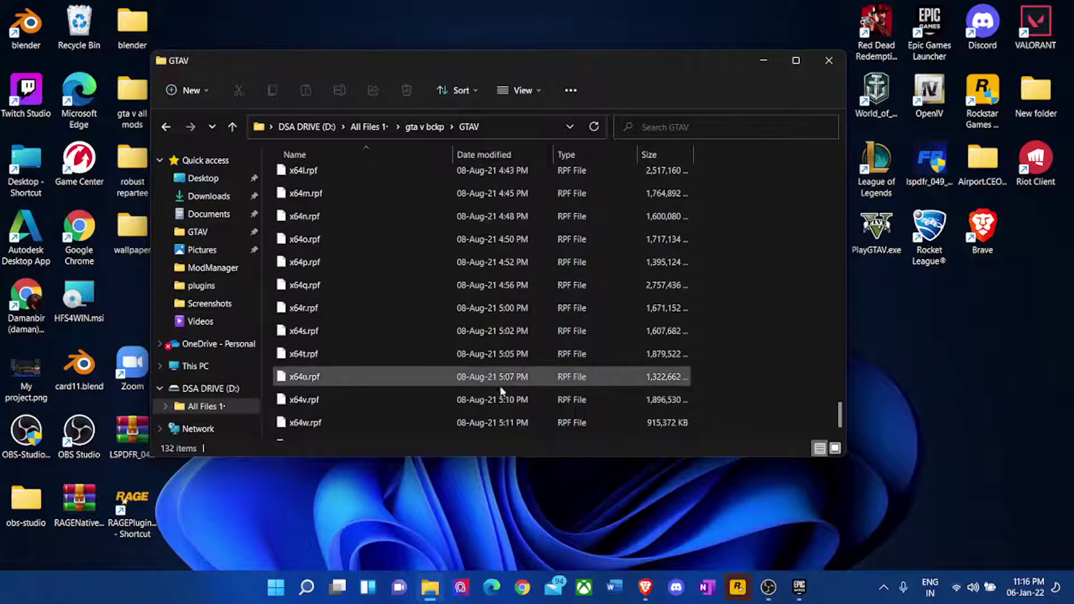
scroll(609, 372, up, 20)
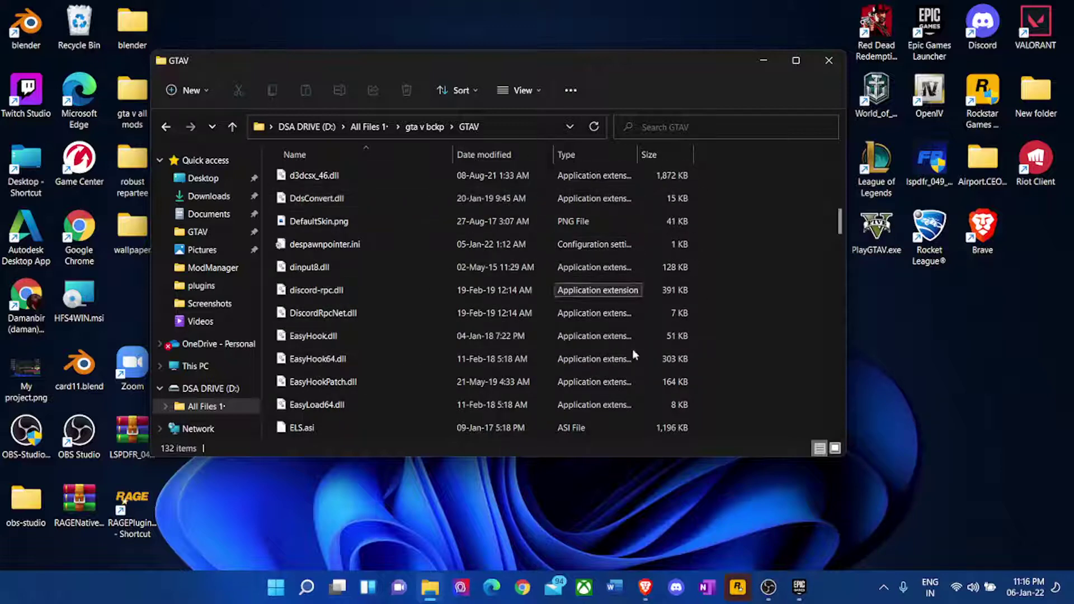
scroll(640, 337, up, 8)
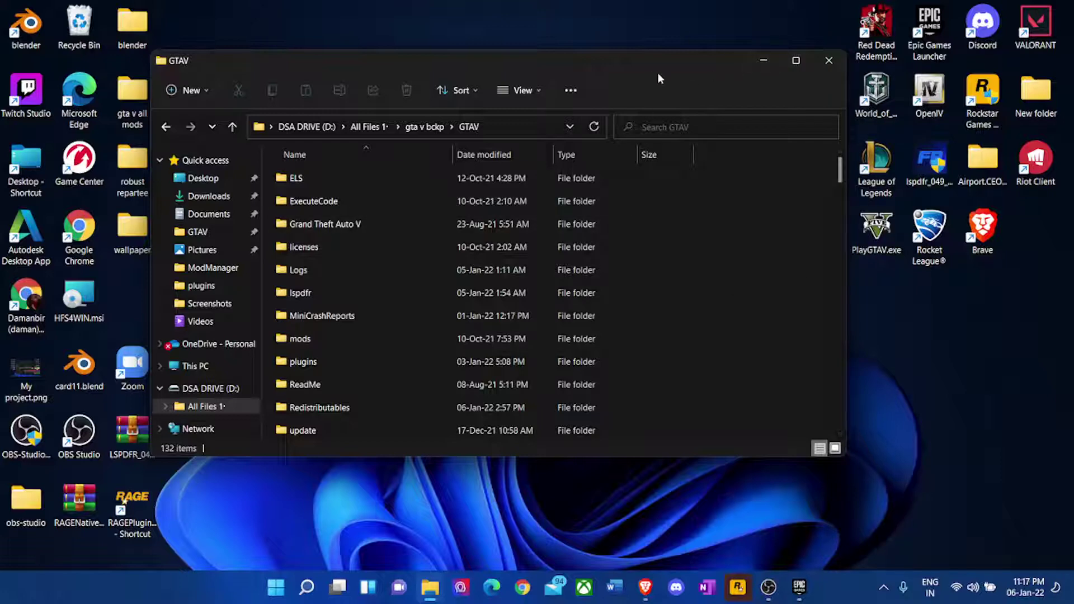
Move the five mod archives to the top row of the desktop and place the backup GTAV window below them.
drag(658, 74, 809, 258)
drag(421, 35, 700, 146)
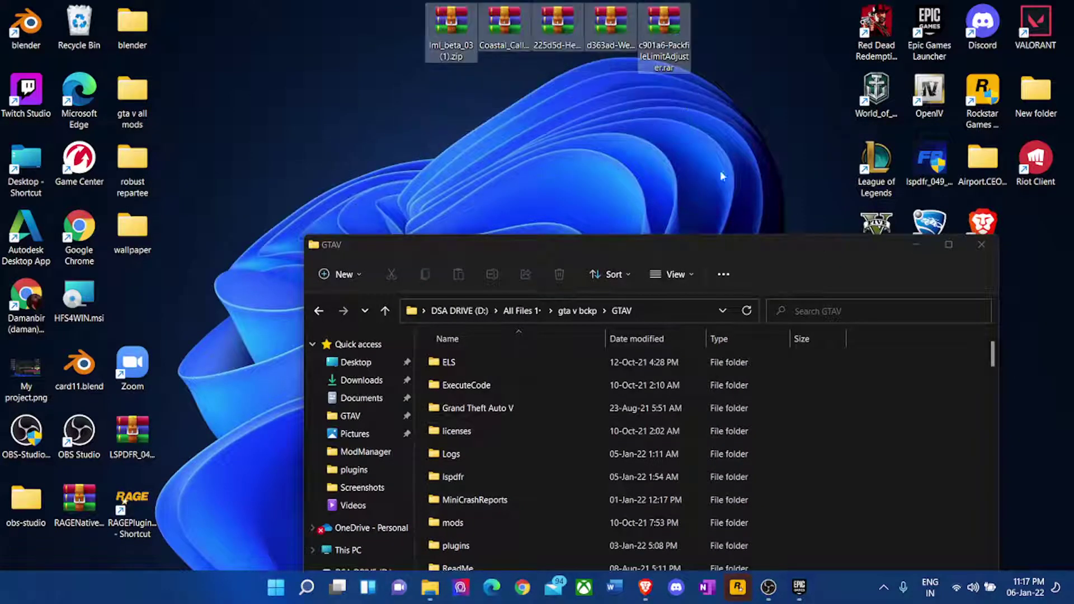
drag(733, 246, 605, 92)
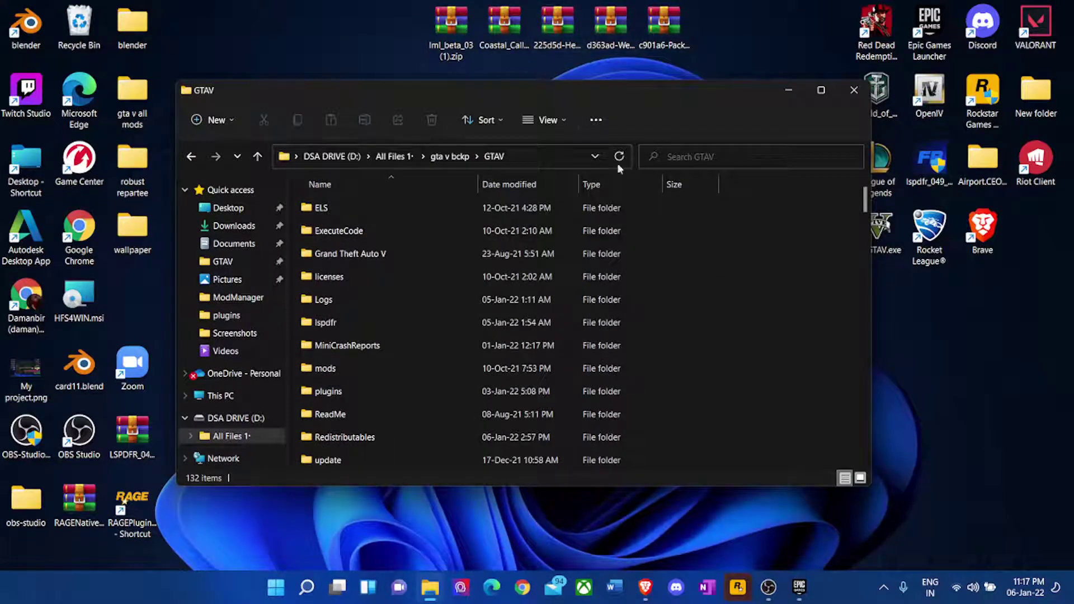
Review the subfolders of the backup GTAV folder alongside the mod archives on the desktop and minimize the folder window.
click(519, 277)
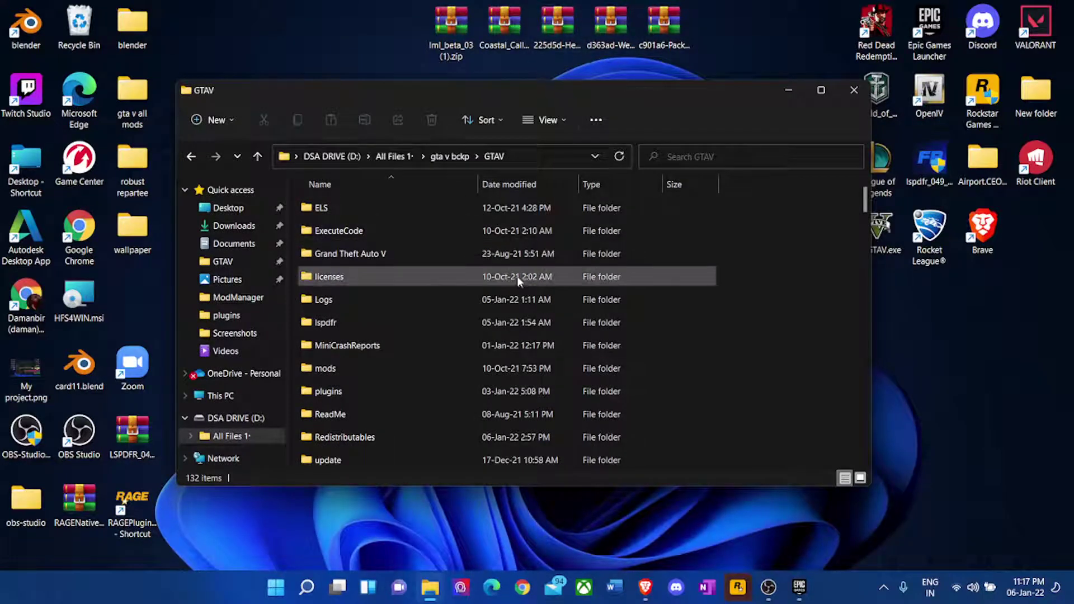
scroll(517, 276, down, 3)
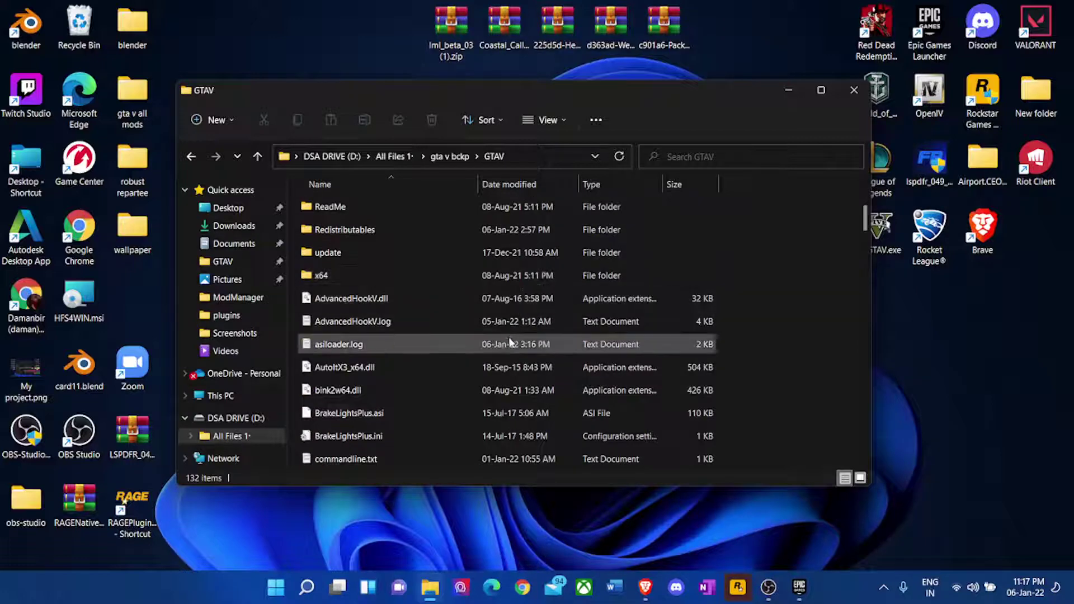
scroll(504, 369, up, 3)
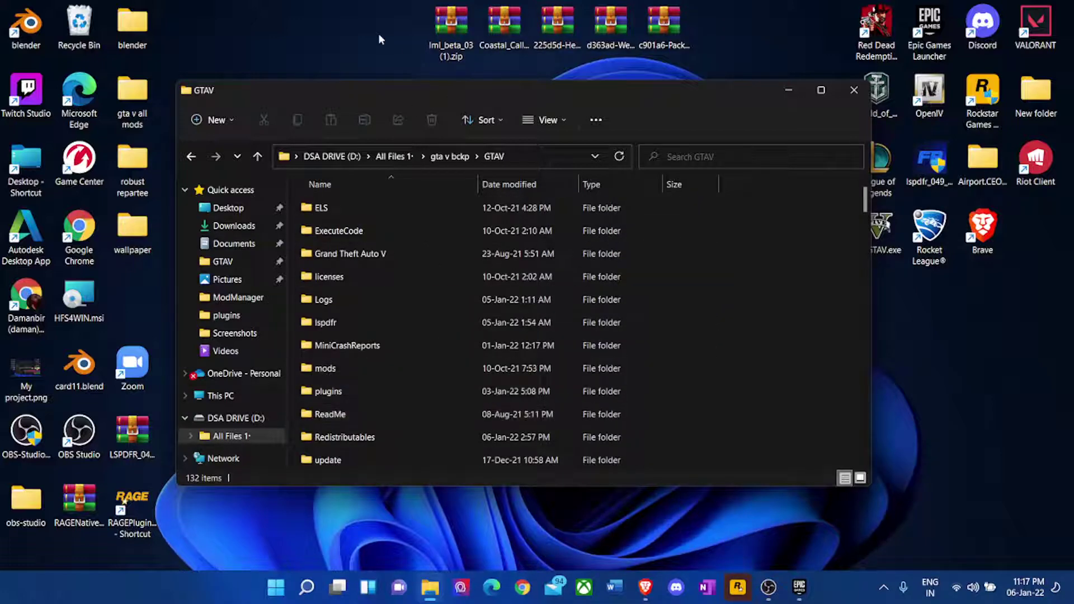
drag(377, 28, 781, 5)
click(756, 19)
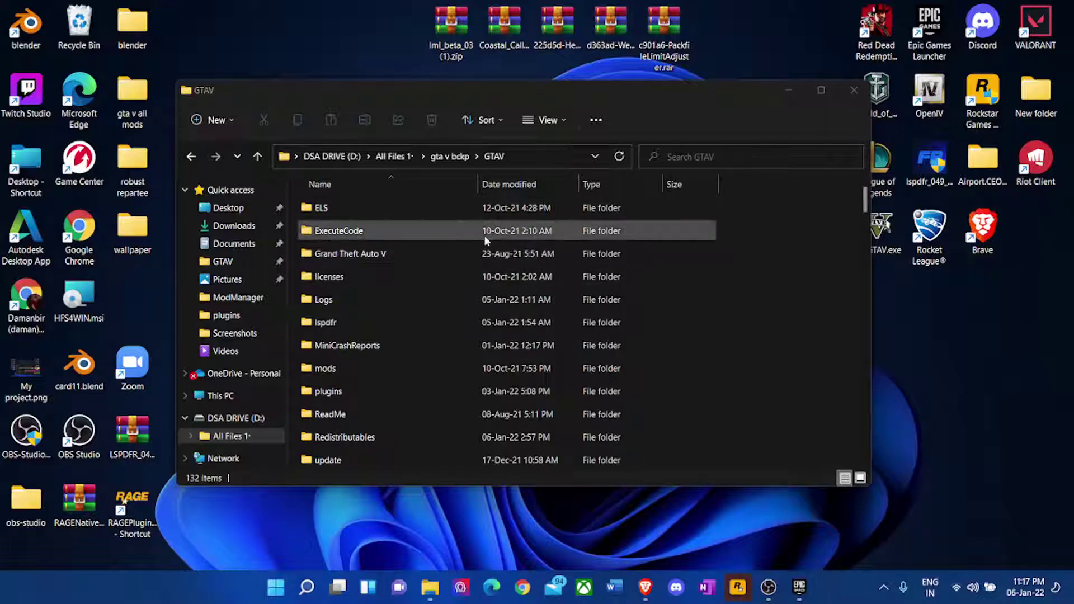
scroll(487, 283, down, 3)
scroll(476, 275, up, 3)
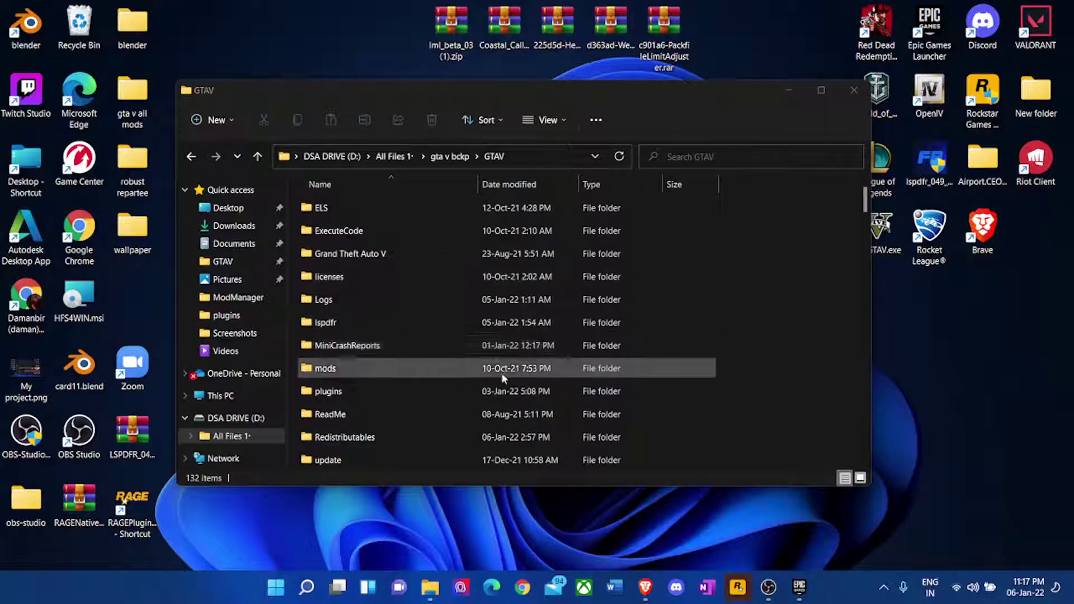
scroll(447, 364, down, 1)
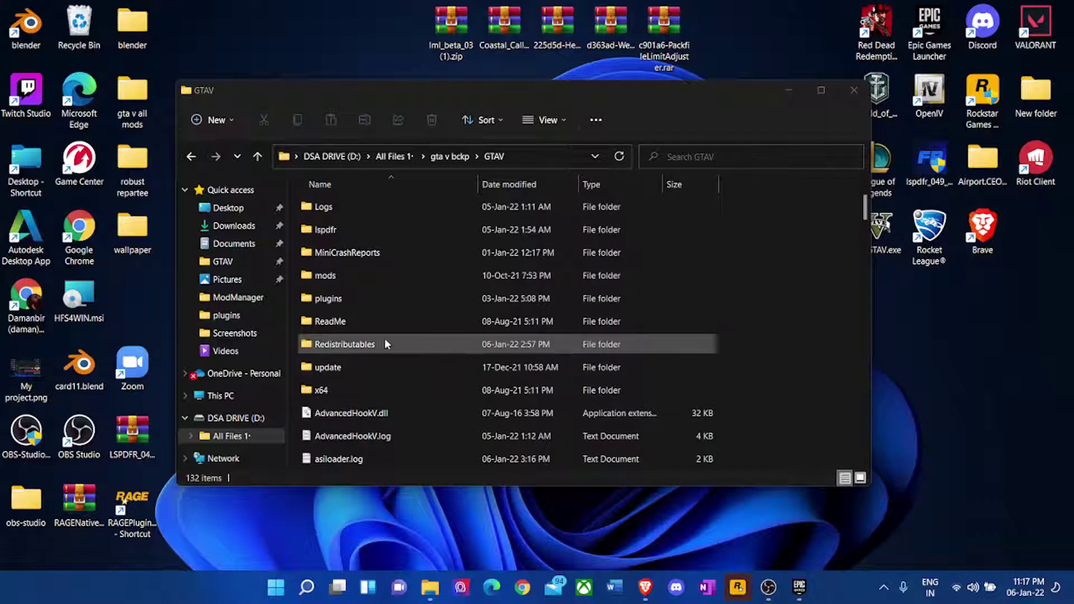
scroll(503, 335, up, 1)
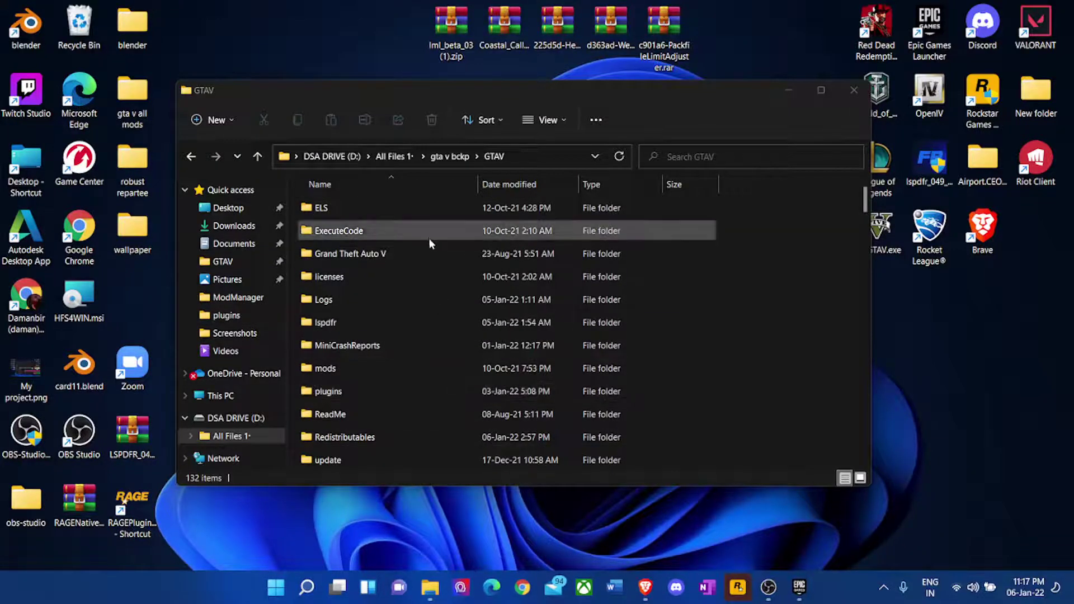
scroll(428, 345, down, 1)
scroll(413, 361, up, 1)
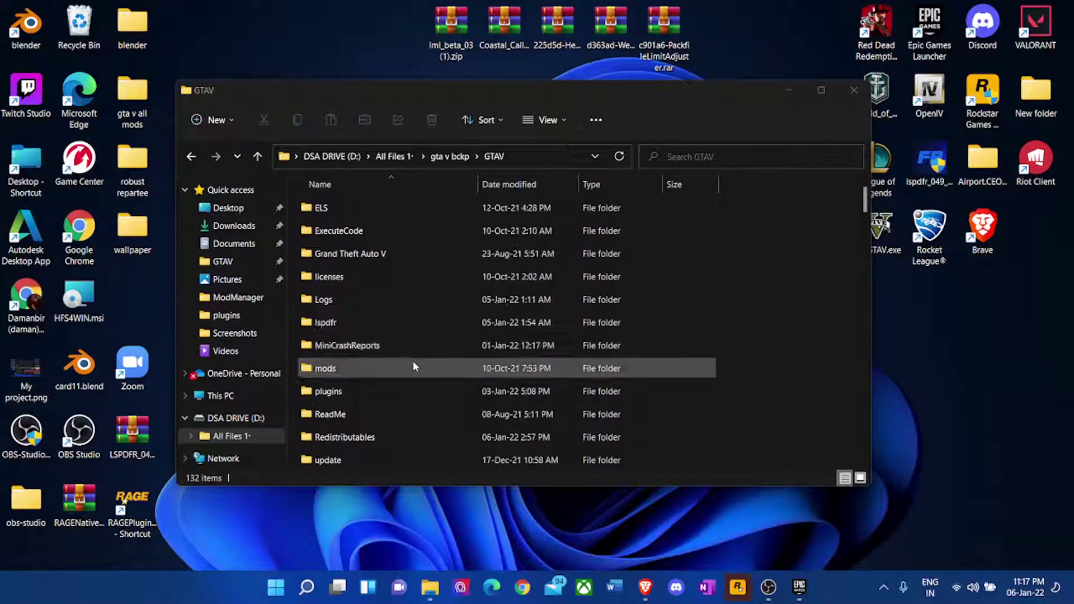
click(442, 586)
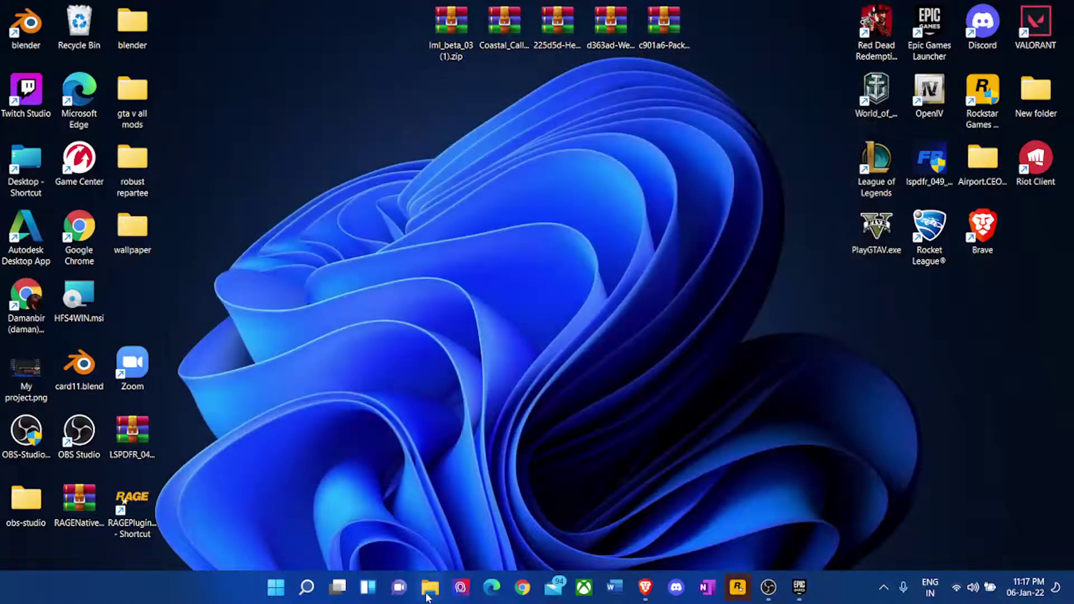
Open the GTAV game folder under Epic Games and delete its ModManager and lml folders.
click(428, 593)
click(223, 261)
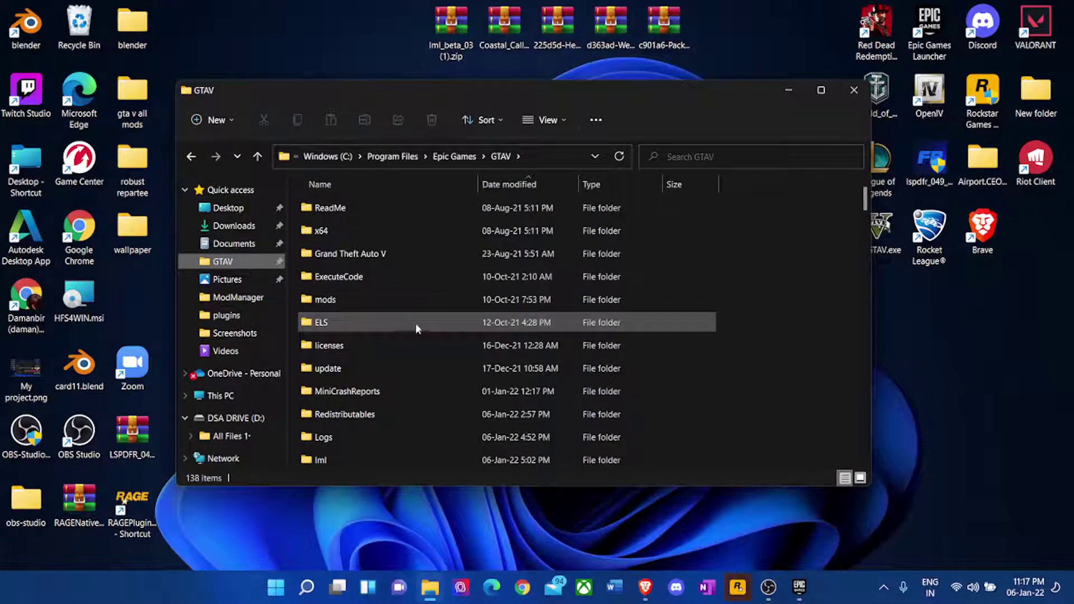
scroll(413, 321, down, 1)
scroll(375, 341, down, 2)
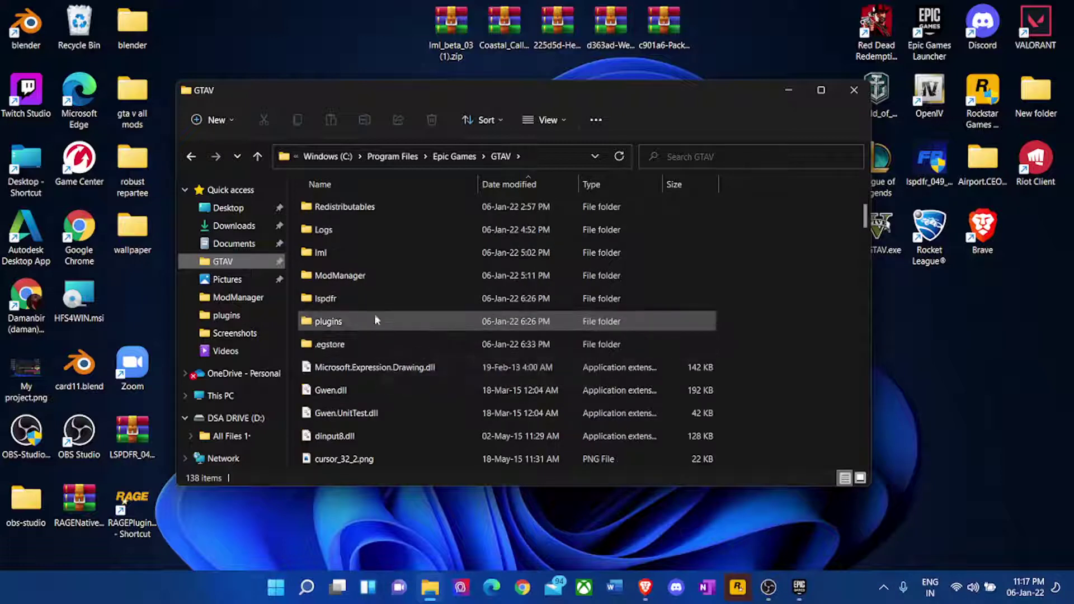
click(370, 277)
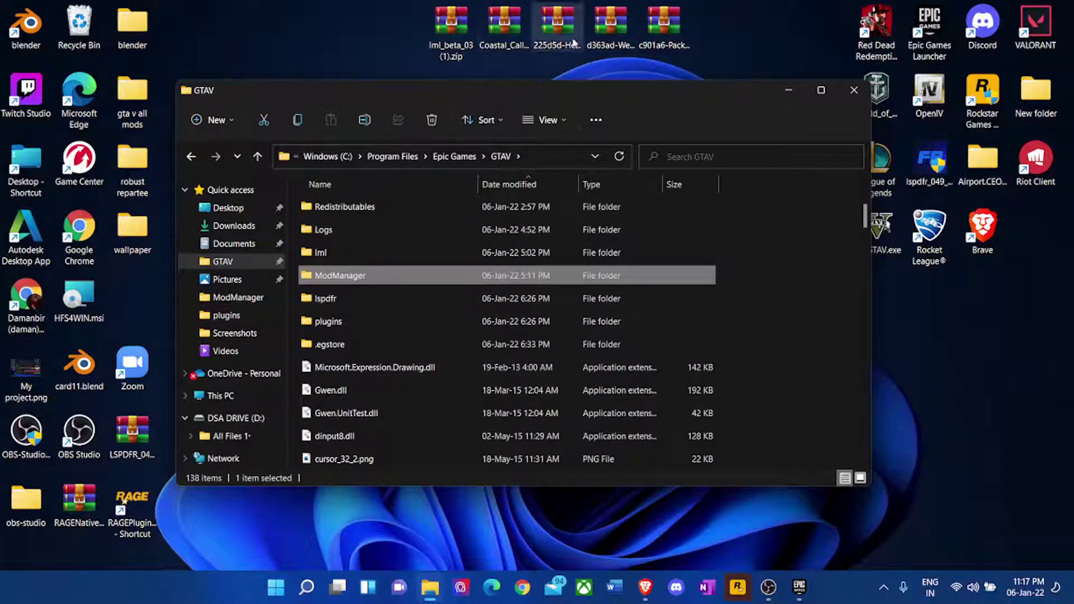
key(Delete)
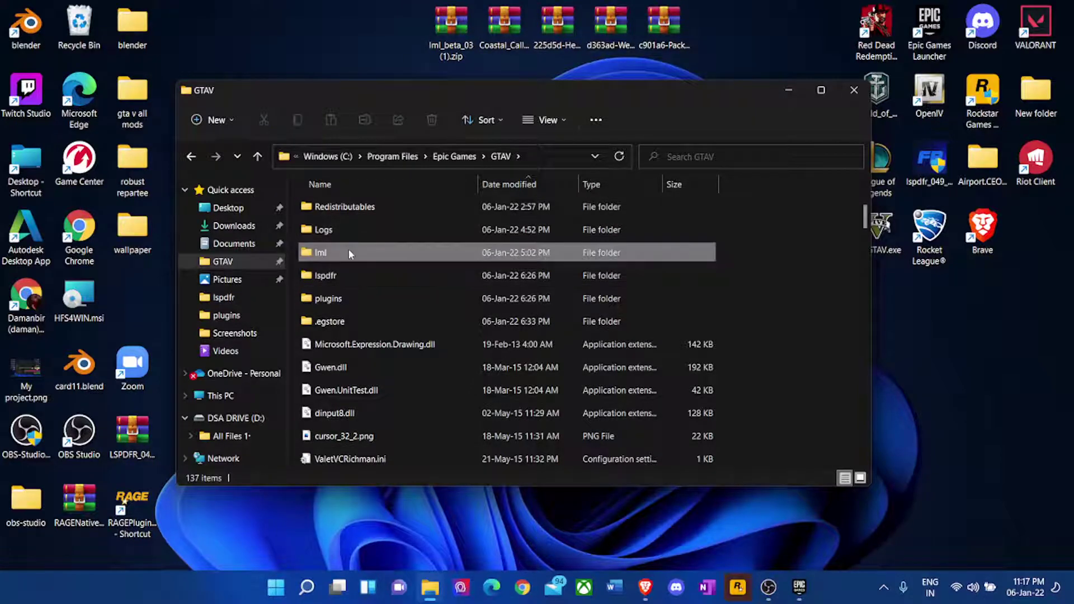
key(Delete)
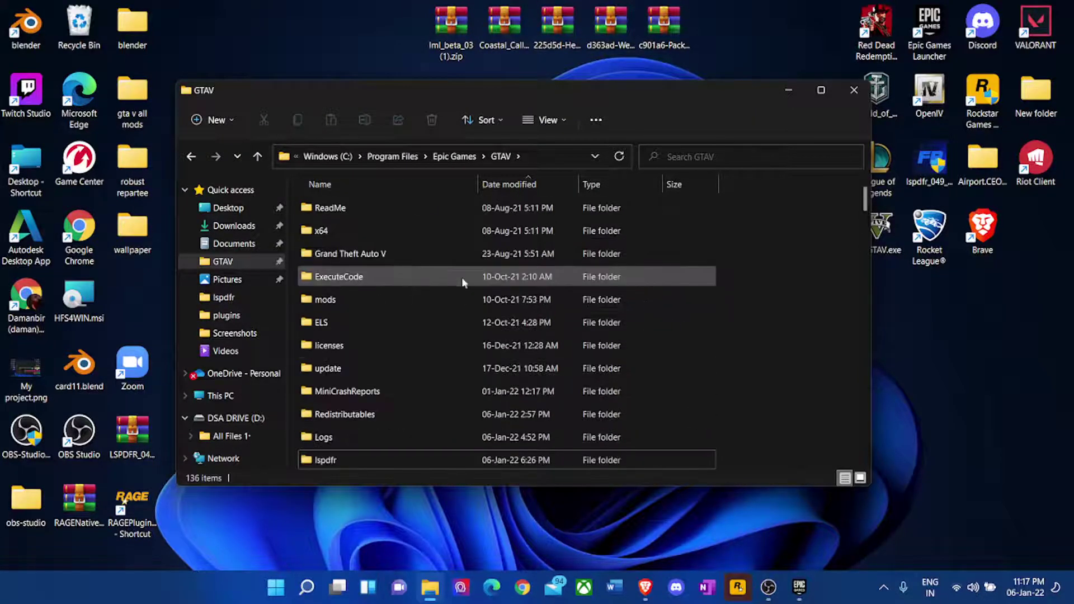
Delete the HeapAdjuster.log file from the GTAV game folder.
scroll(524, 336, down, 15)
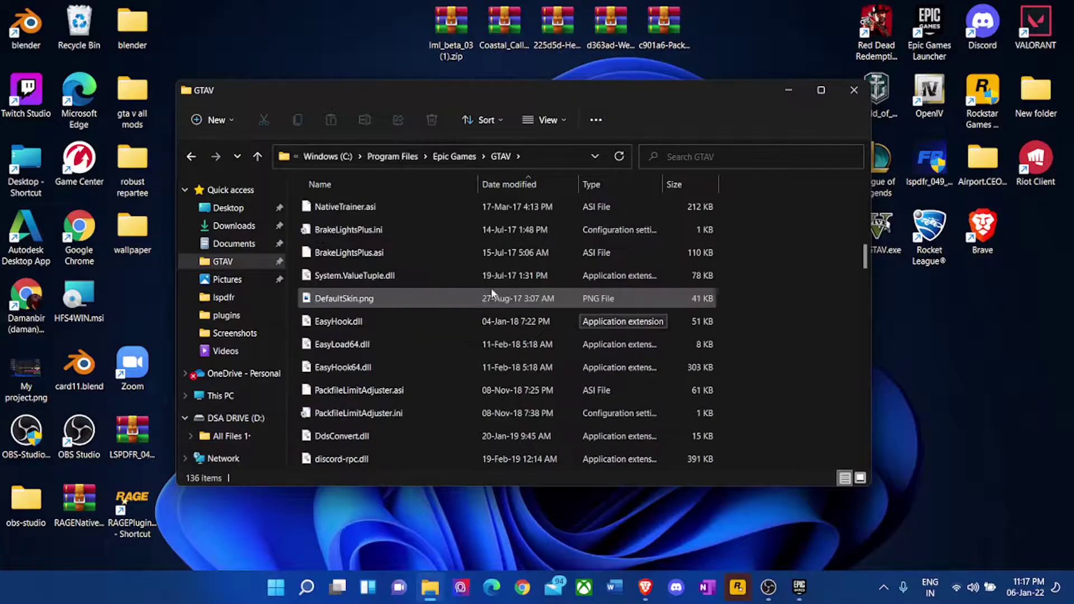
scroll(488, 291, down, 15)
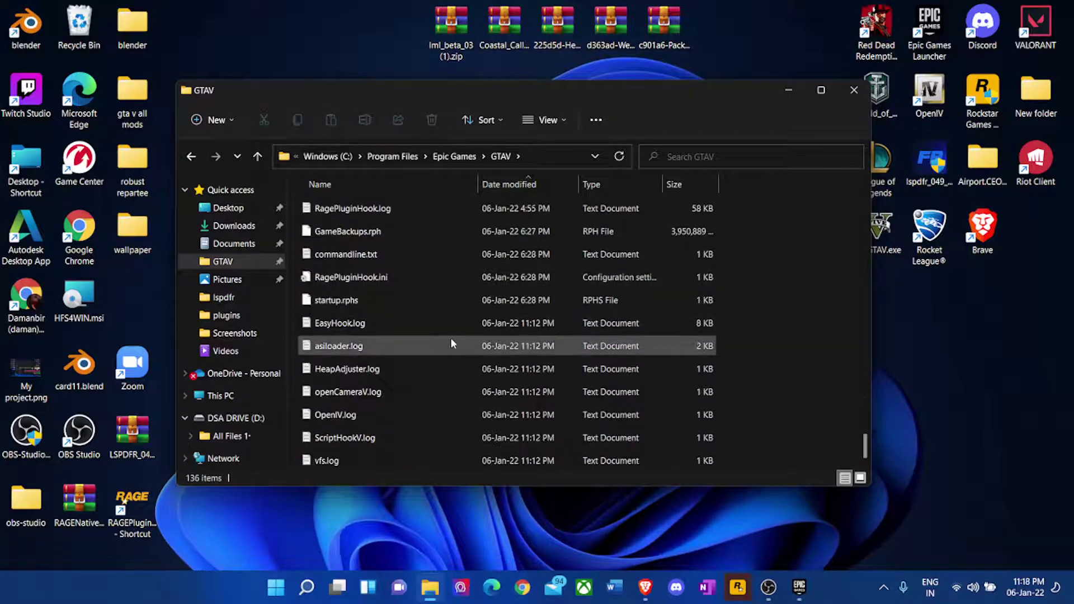
click(442, 375)
key(Delete)
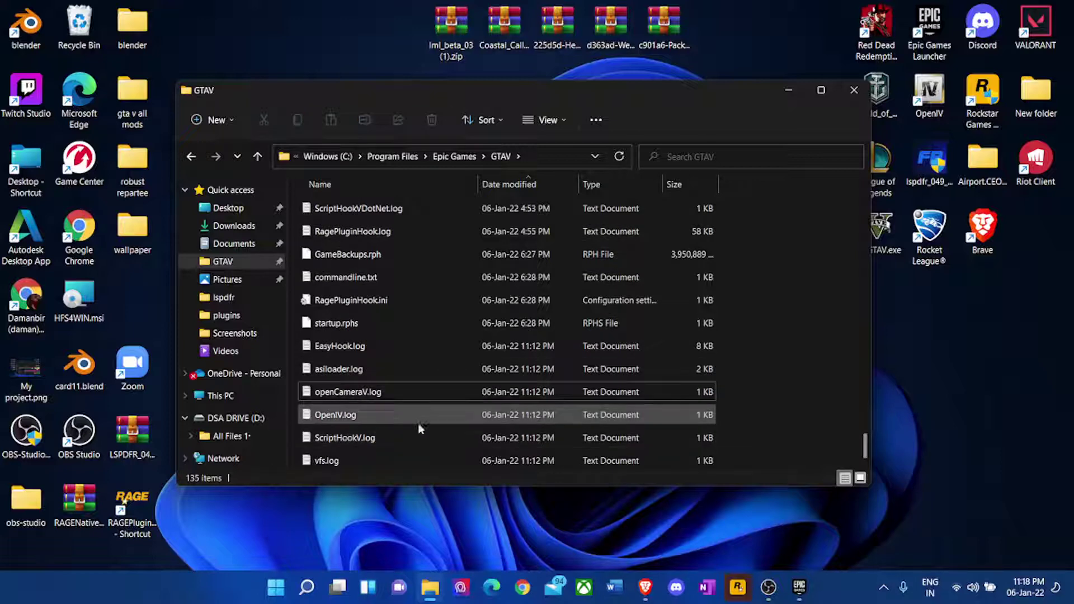
Delete the HeapAdjuster.ini and HeapAdjuster.asi files from the GTAV game folder.
scroll(390, 353, up, 2)
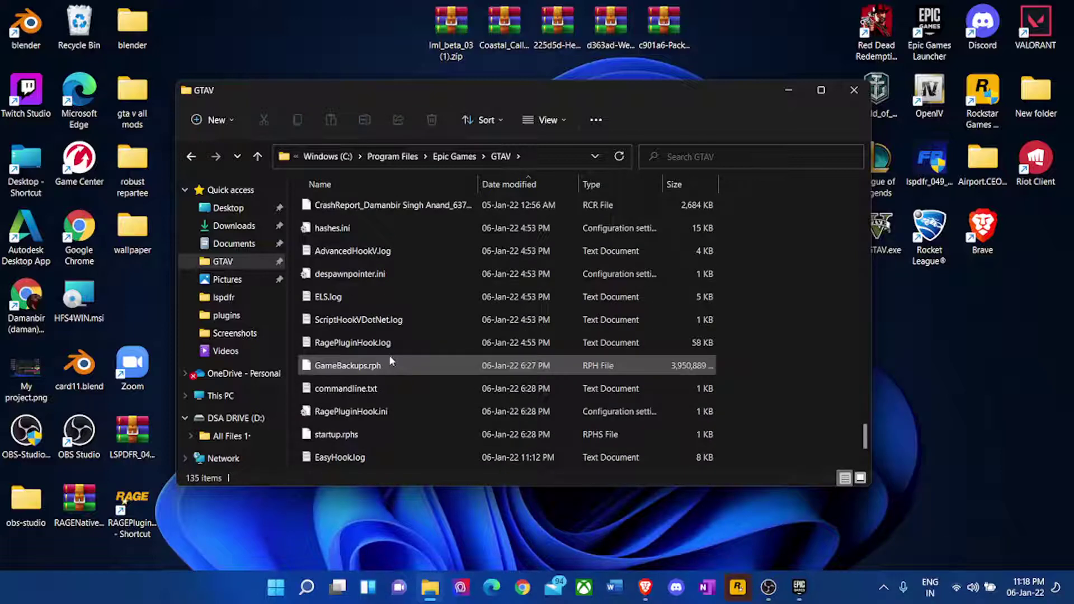
scroll(390, 358, up, 4)
scroll(390, 358, up, 4)
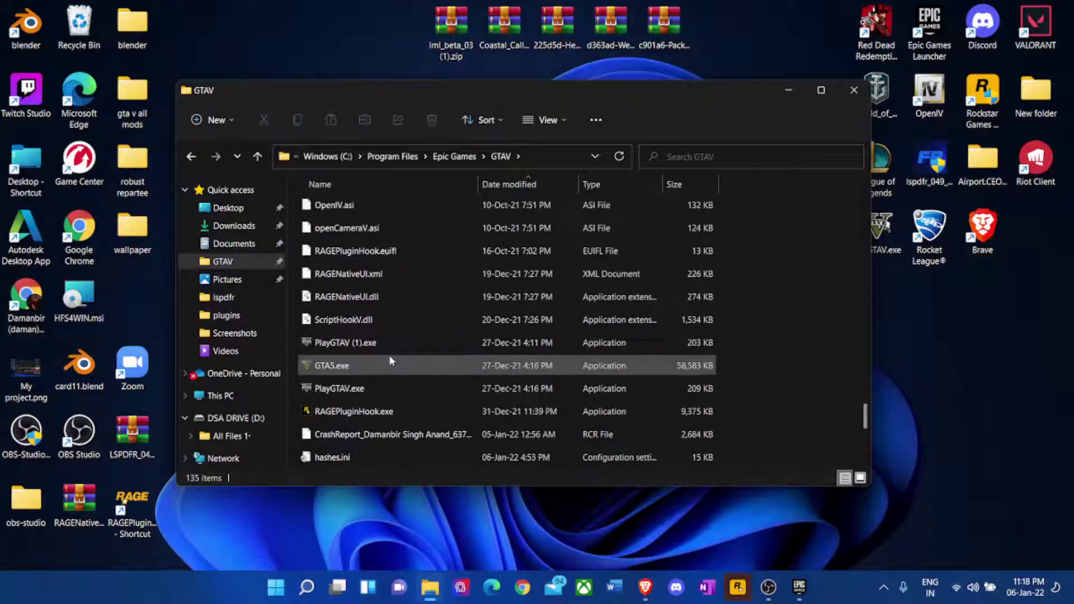
scroll(390, 358, up, 3)
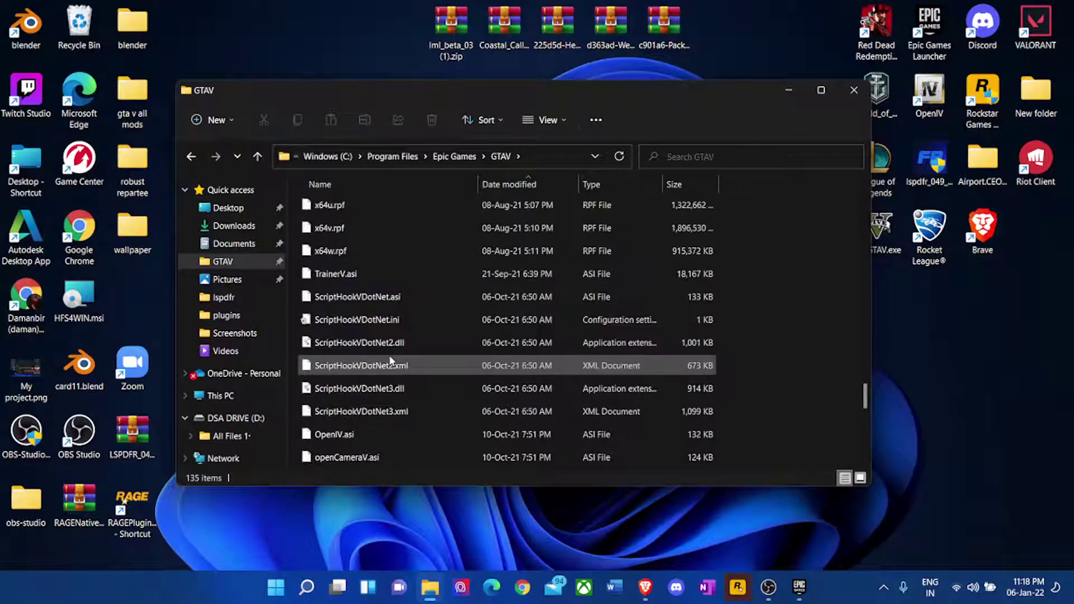
scroll(390, 361, up, 10)
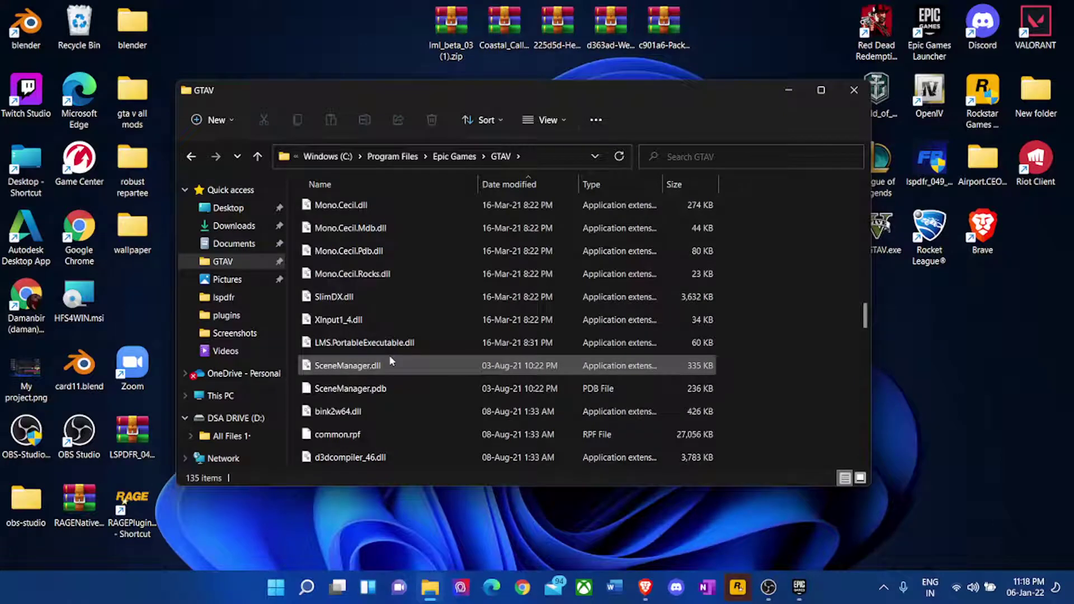
scroll(390, 361, up, 5)
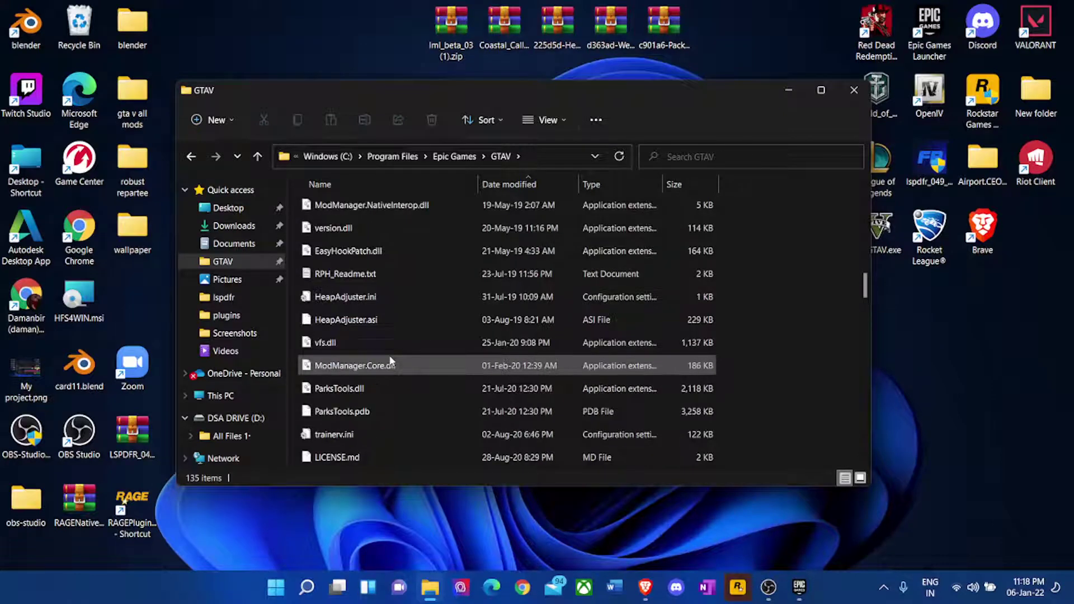
scroll(390, 361, up, 2)
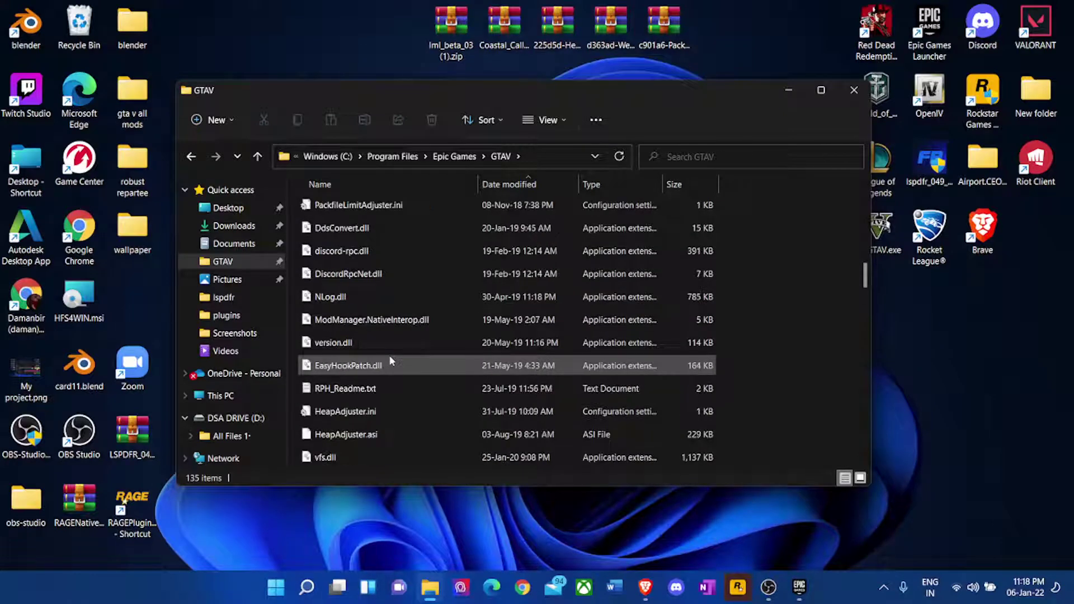
click(401, 412)
key(Delete)
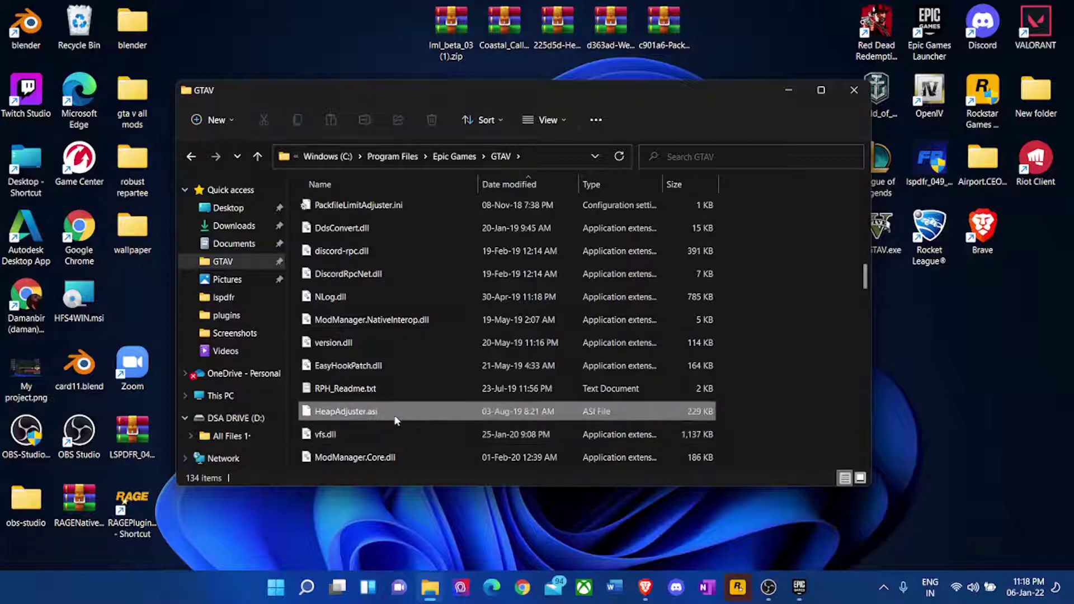
click(395, 413)
key(Delete)
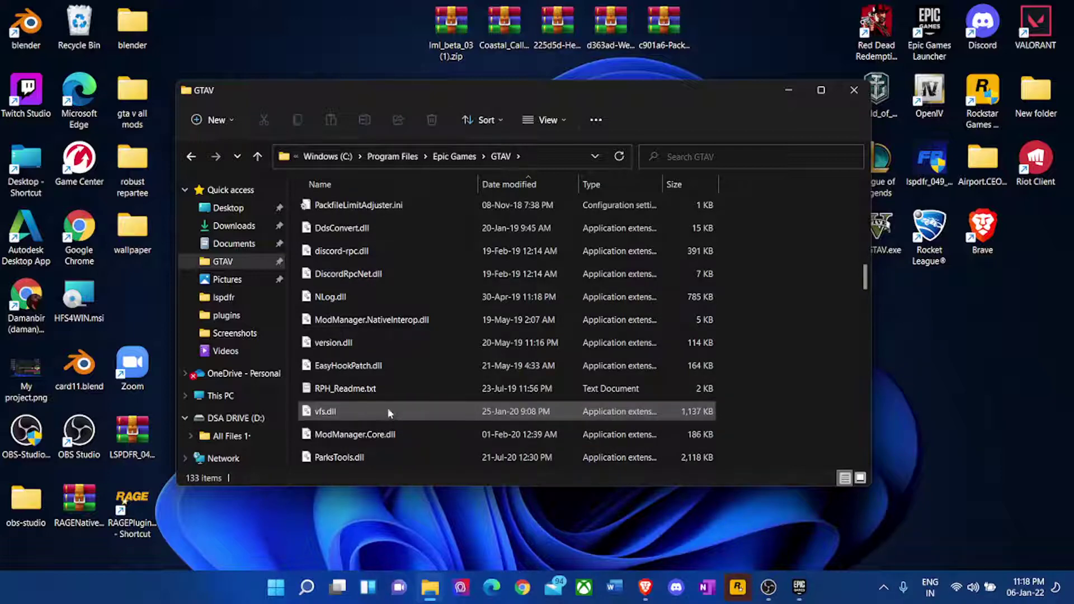
Look through the GTAV subfolders and check the contents of the LSPDFR folder nested inside plugins\Plugins.
scroll(380, 373, up, 2)
scroll(381, 375, up, 6)
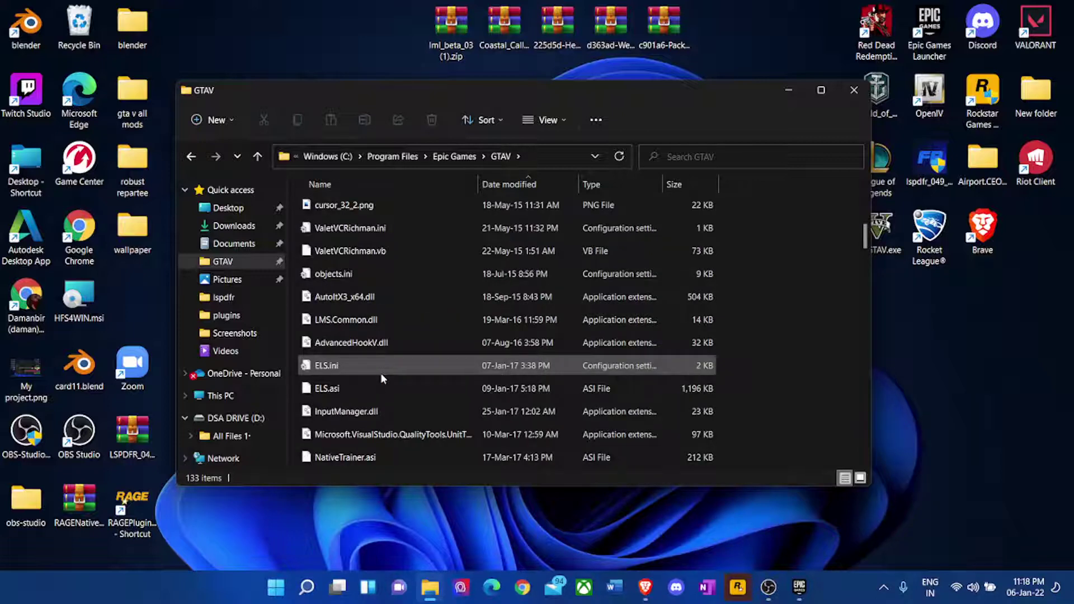
scroll(380, 373, up, 5)
scroll(311, 273, up, 1)
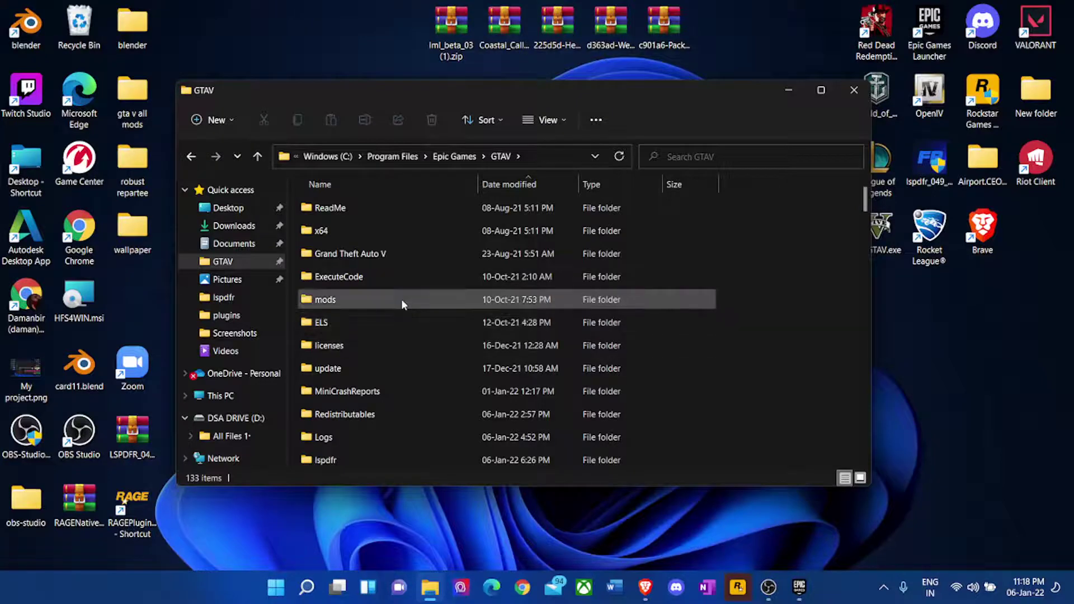
scroll(404, 446, down, 1)
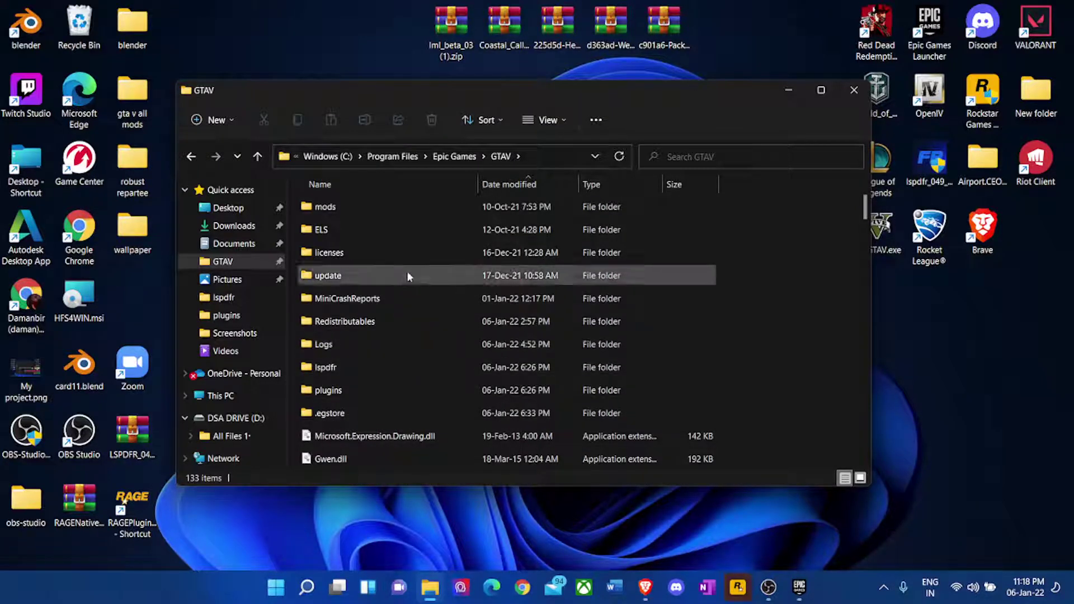
scroll(404, 263, up, 1)
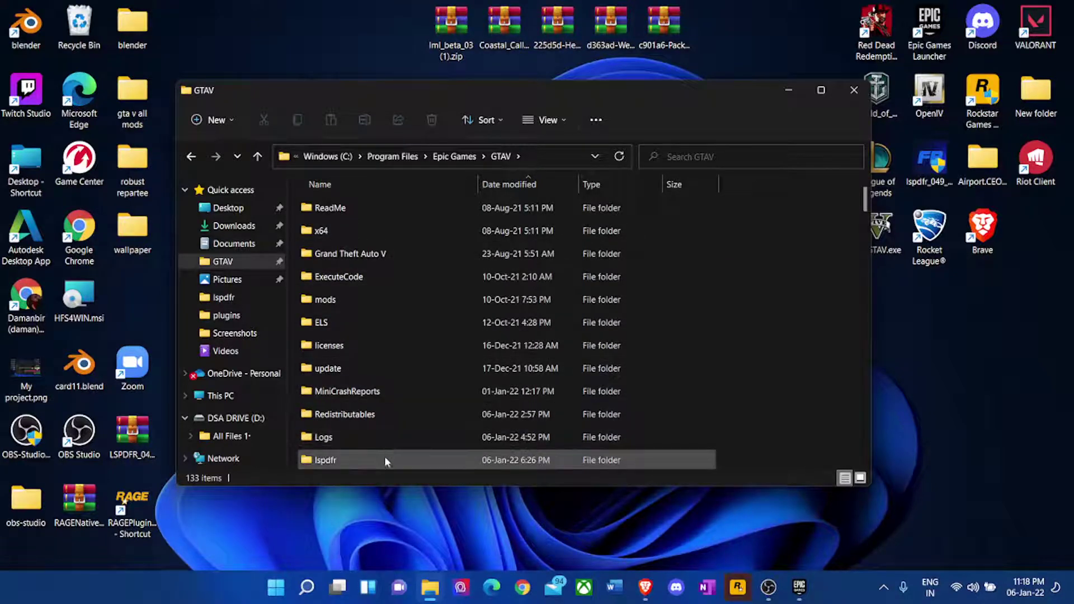
scroll(385, 455, down, 3)
double_click(358, 275)
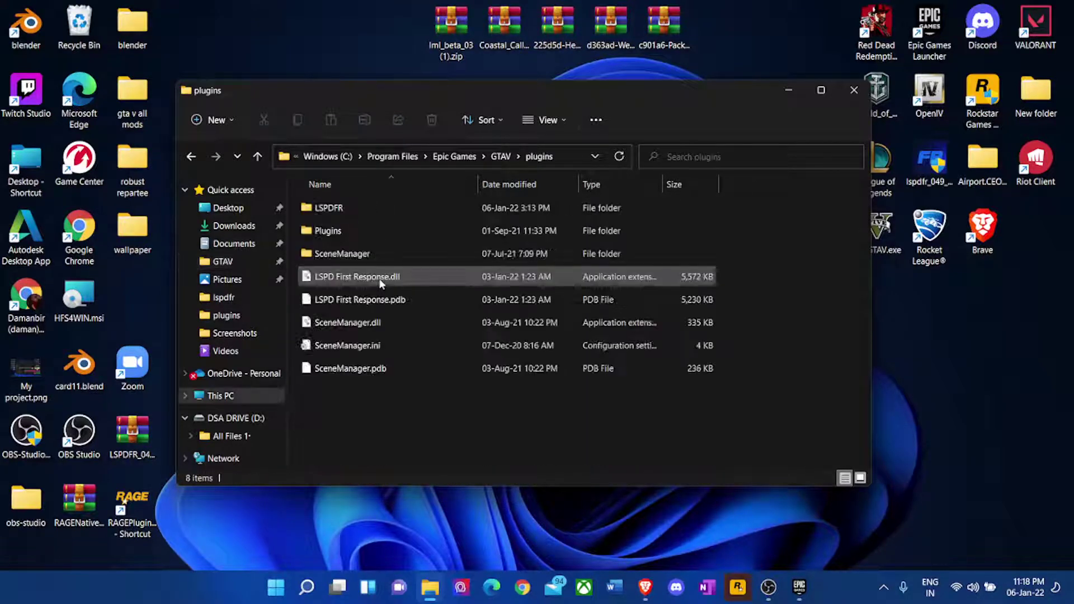
double_click(371, 224)
double_click(368, 213)
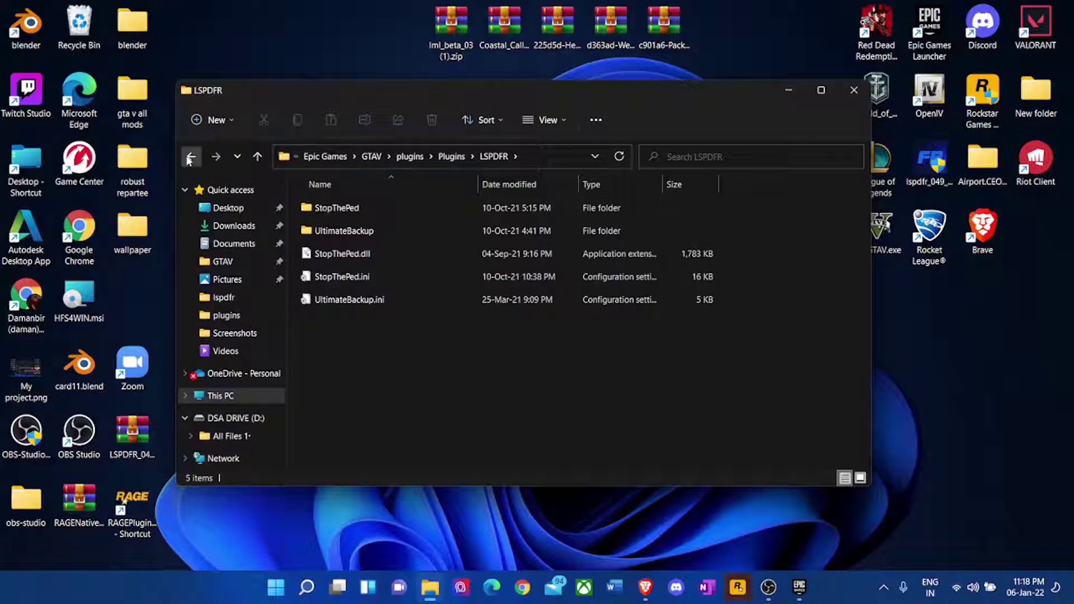
click(190, 157)
click(190, 158)
Examine the files in plugins\LSPDFR and in its nested Plugins\LSPDFR folder for leftover mod files.
double_click(353, 212)
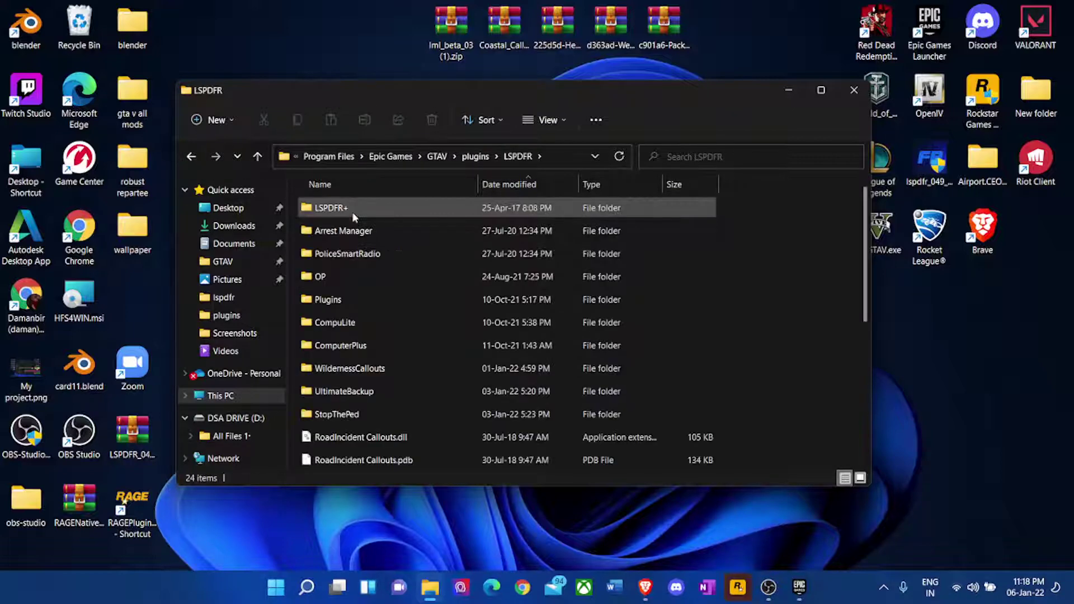
scroll(396, 315, down, 4)
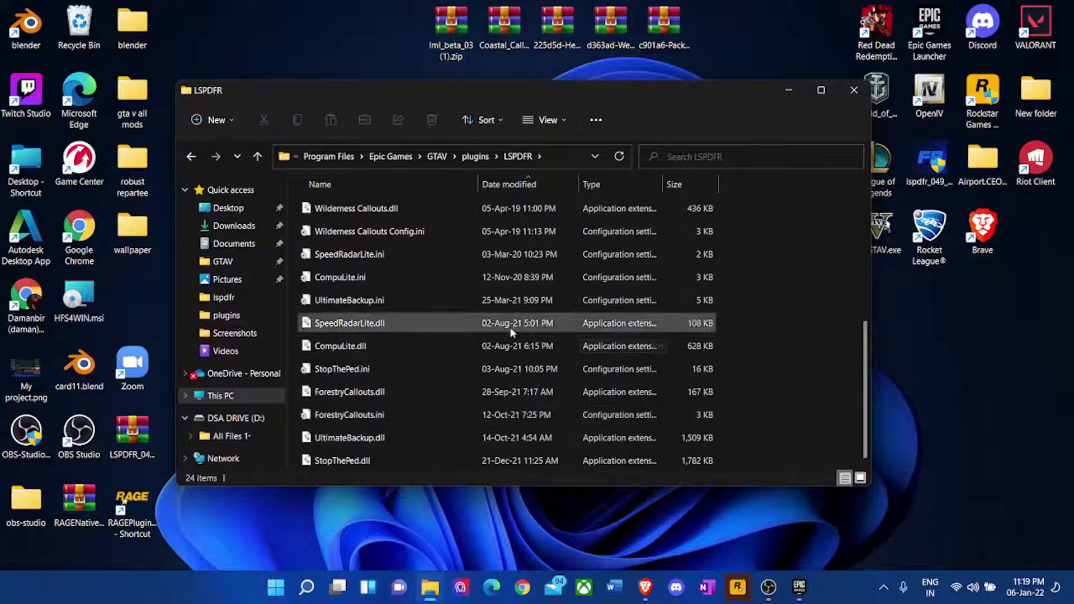
scroll(492, 373, up, 3)
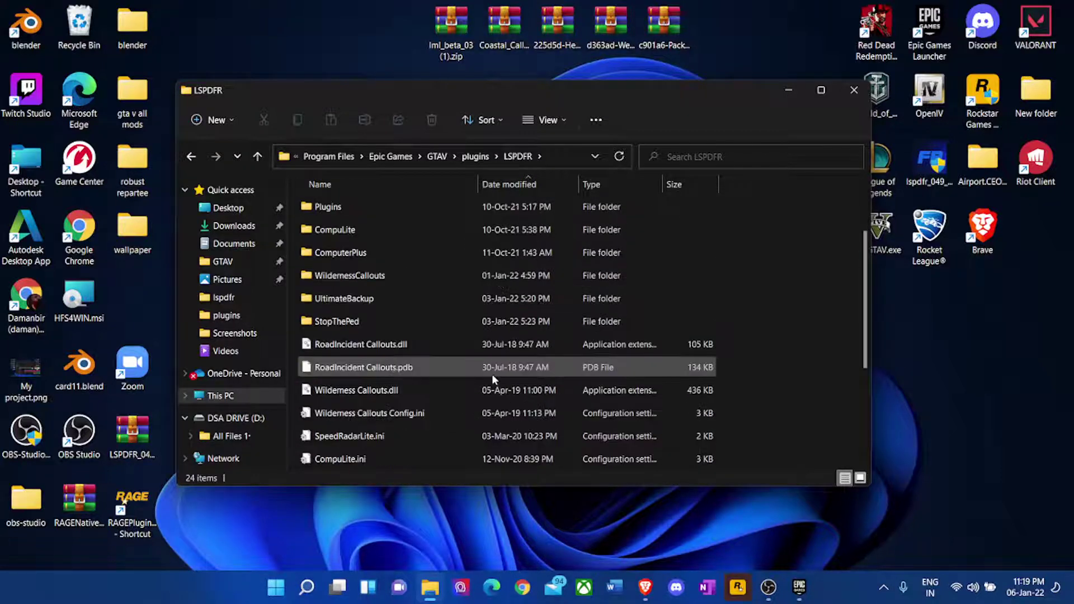
scroll(492, 373, up, 2)
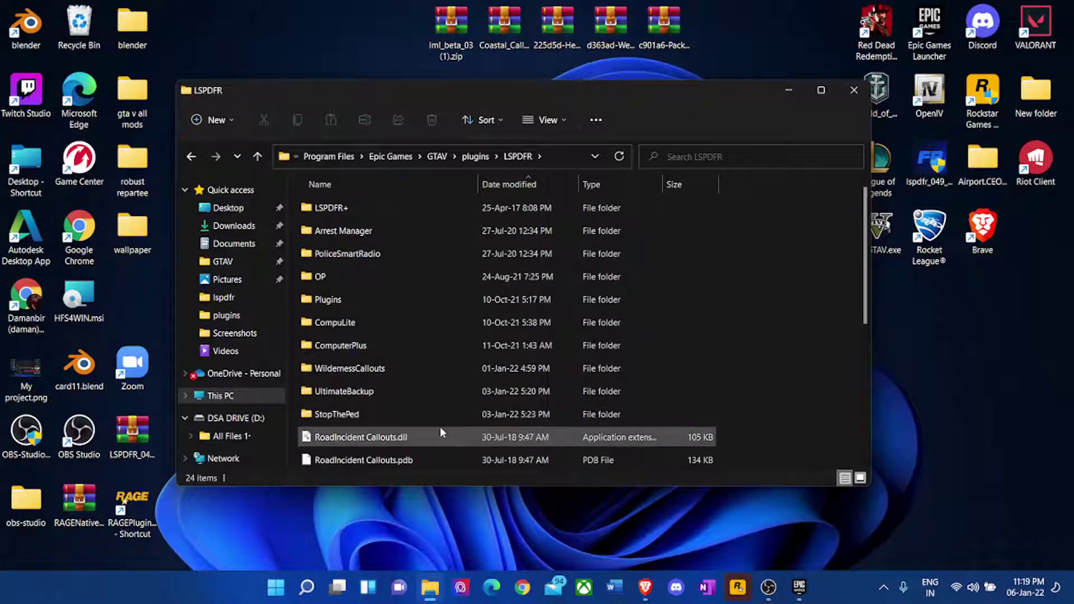
double_click(367, 298)
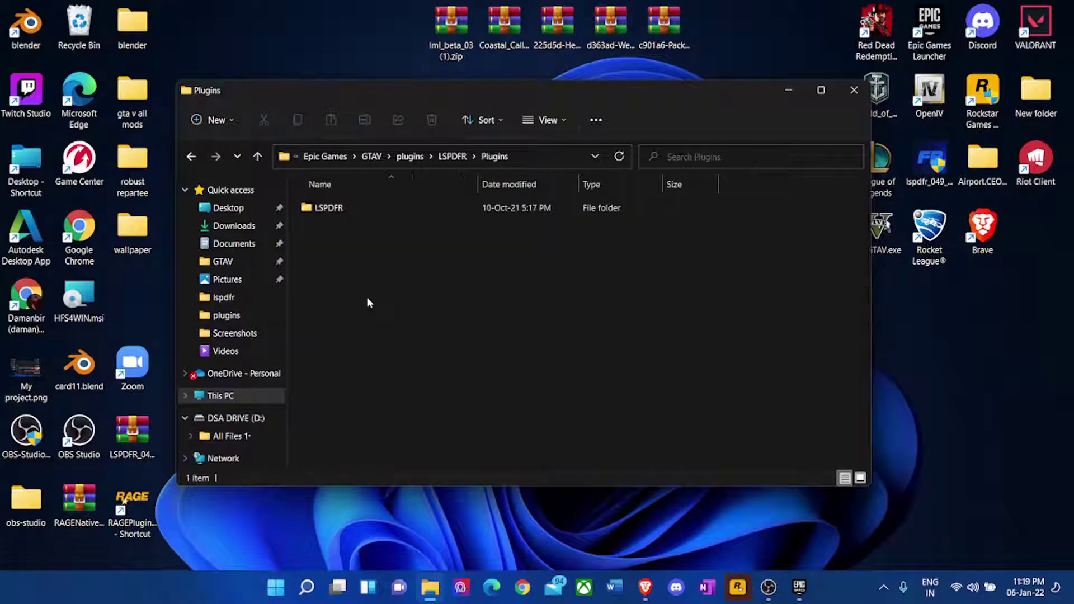
double_click(330, 207)
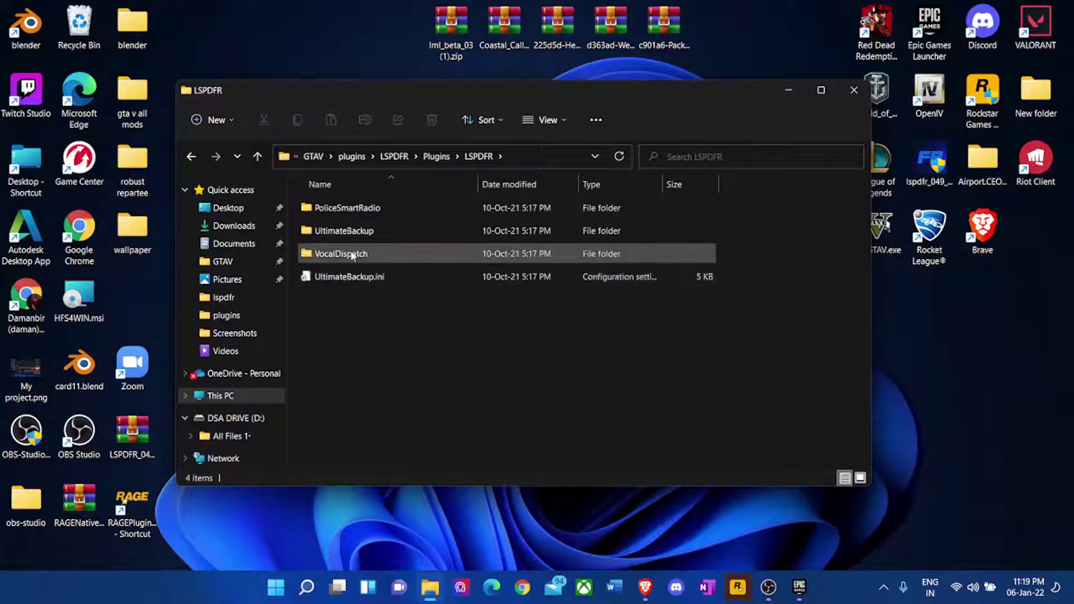
click(192, 157)
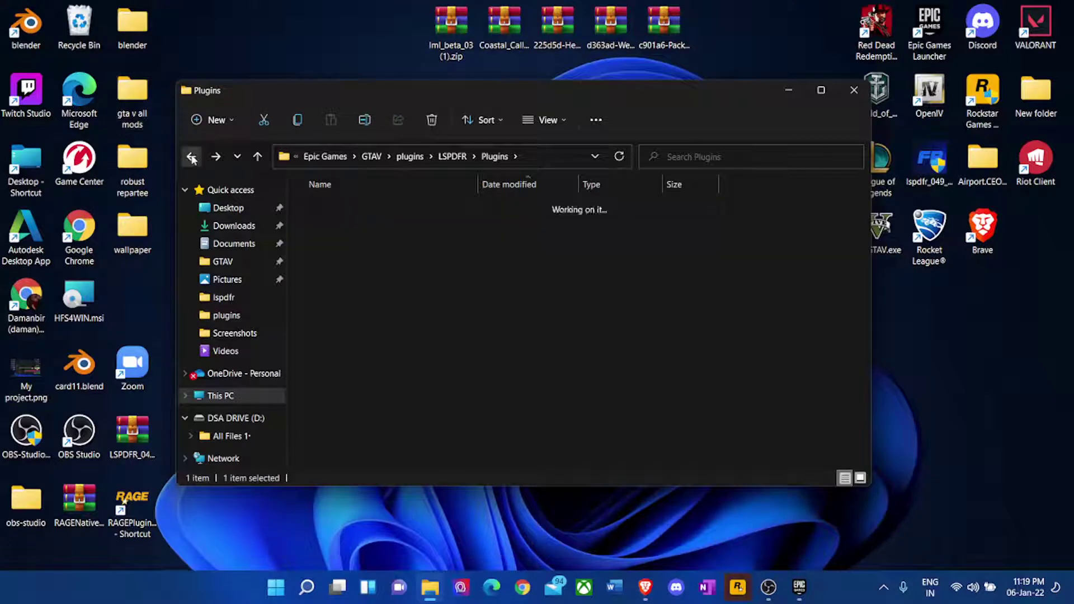
click(192, 157)
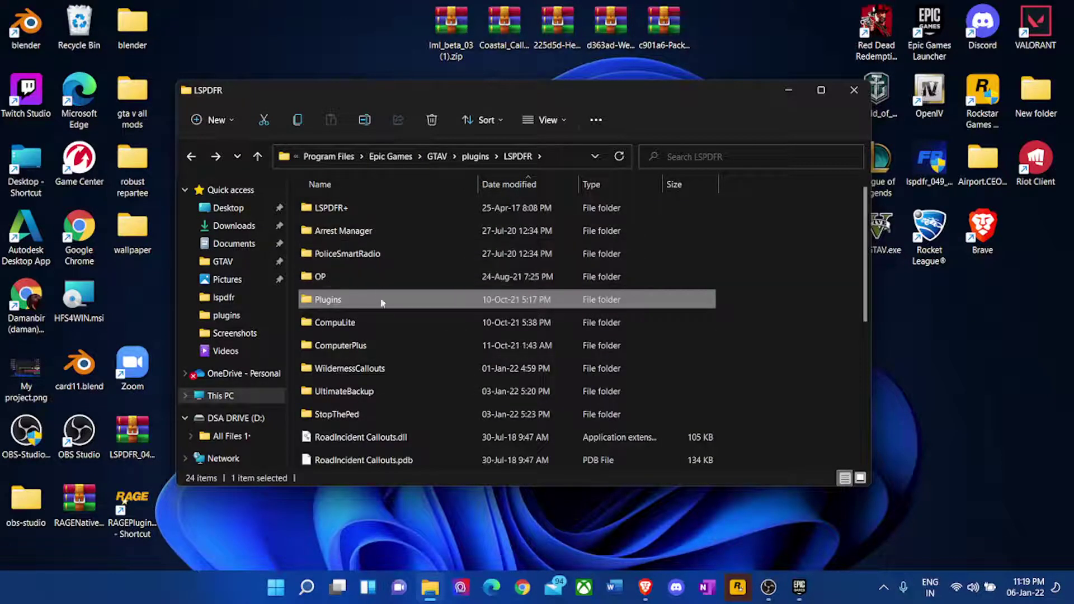
scroll(384, 386, down, 3)
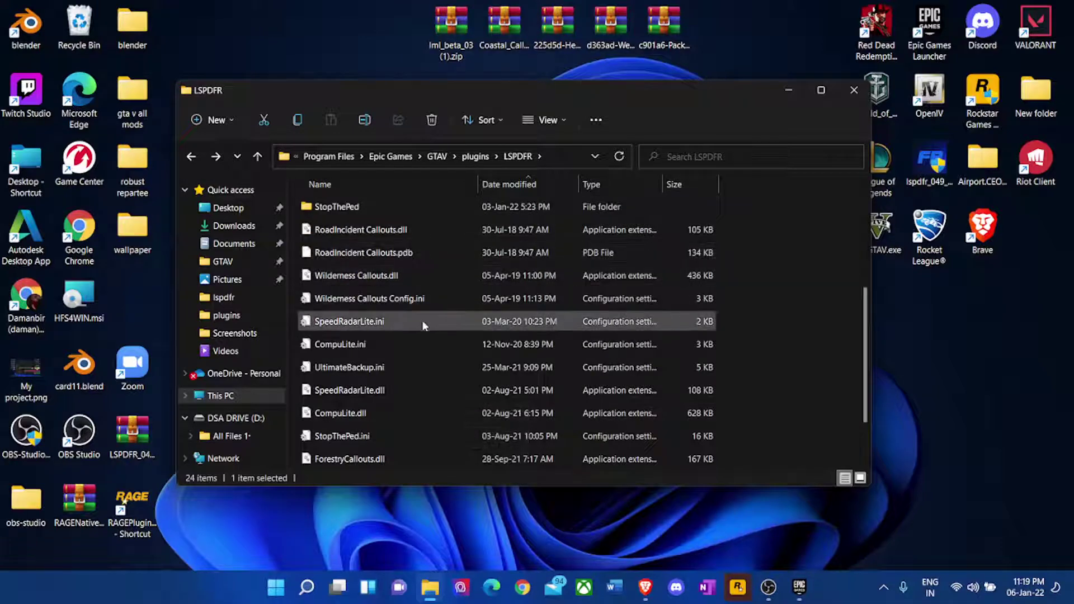
scroll(408, 447, down, 1)
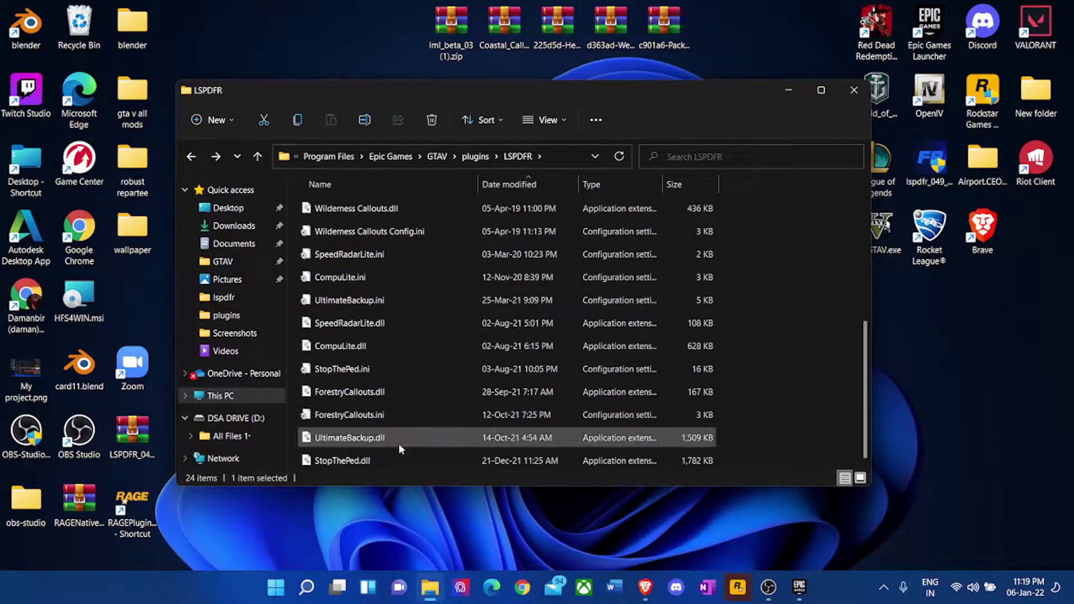
Return to the main GTAV game folder and delete the vfs.dll file.
click(258, 158)
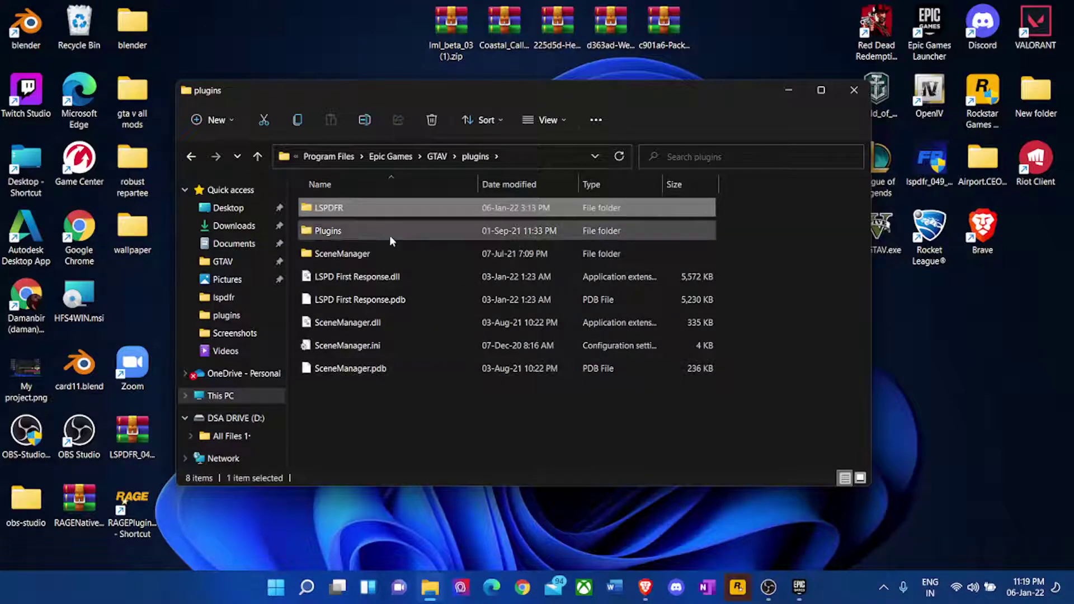
click(257, 158)
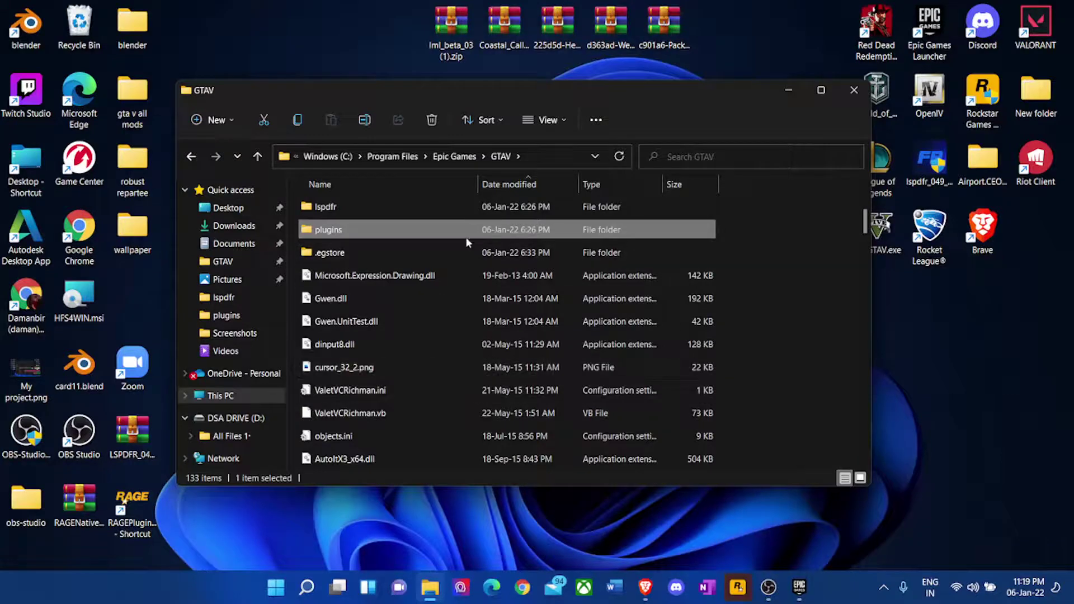
scroll(432, 328, down, 6)
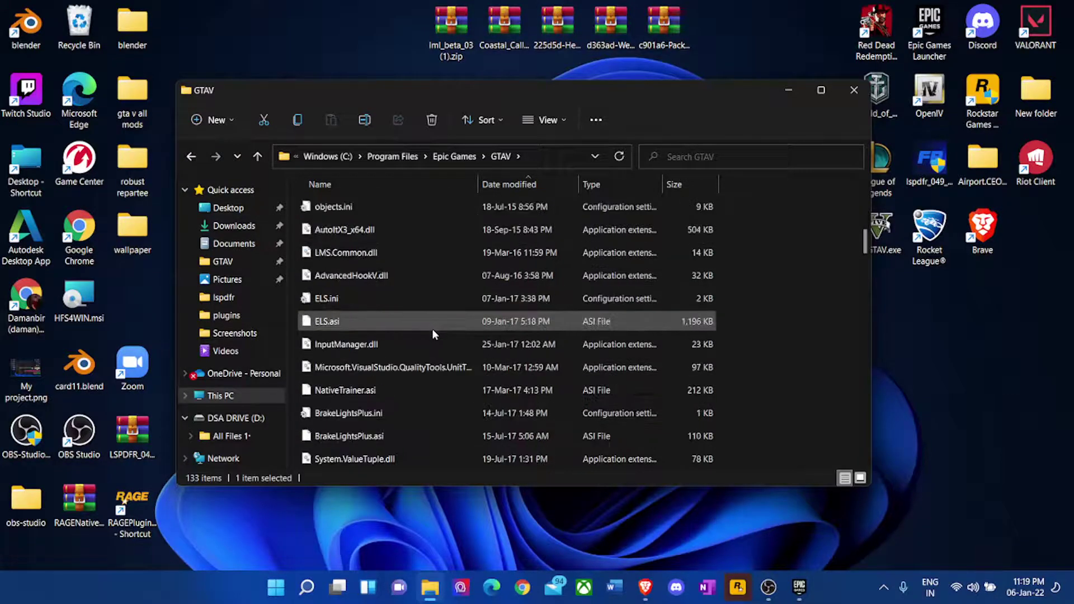
scroll(432, 328, down, 7)
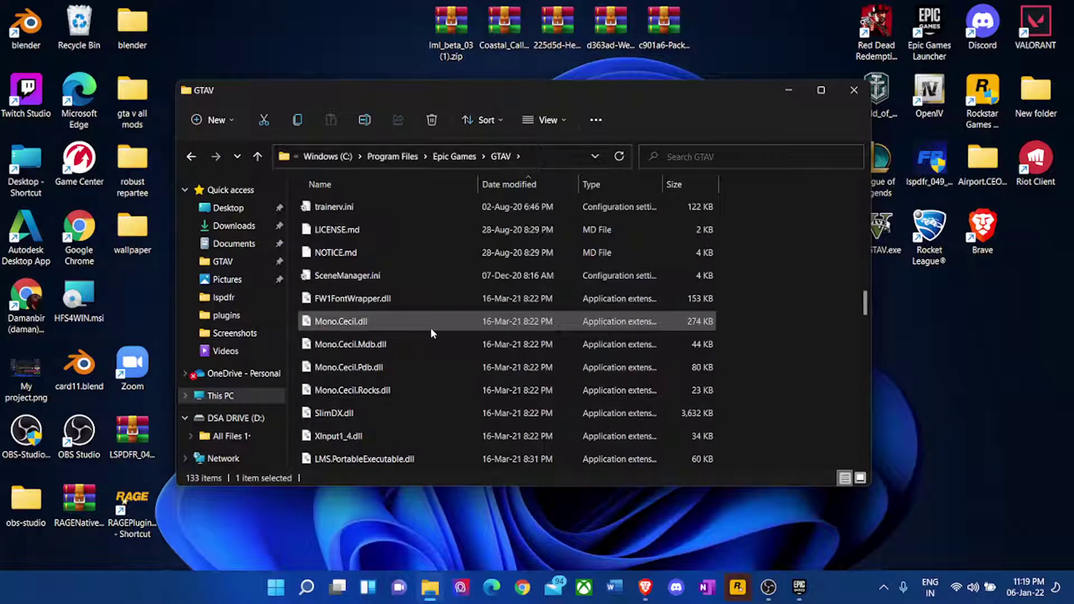
scroll(431, 327, up, 3)
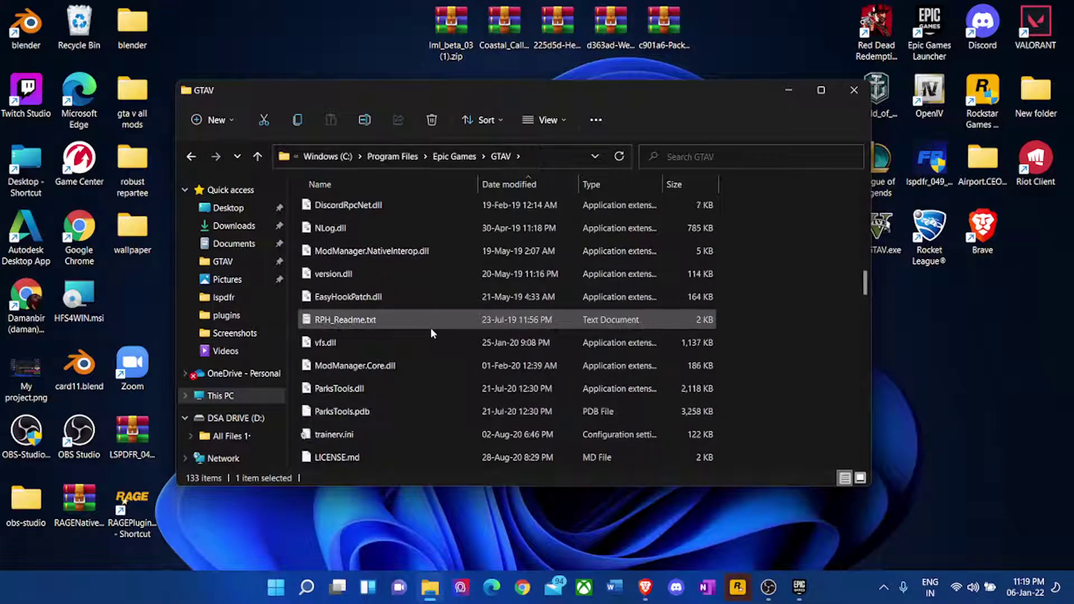
click(401, 340)
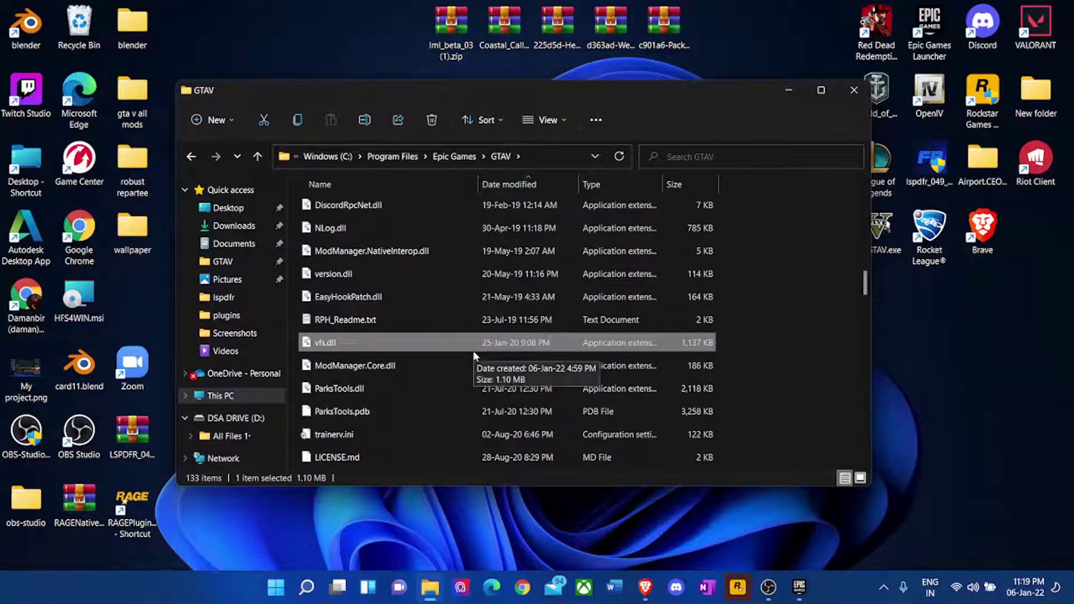
key(Delete)
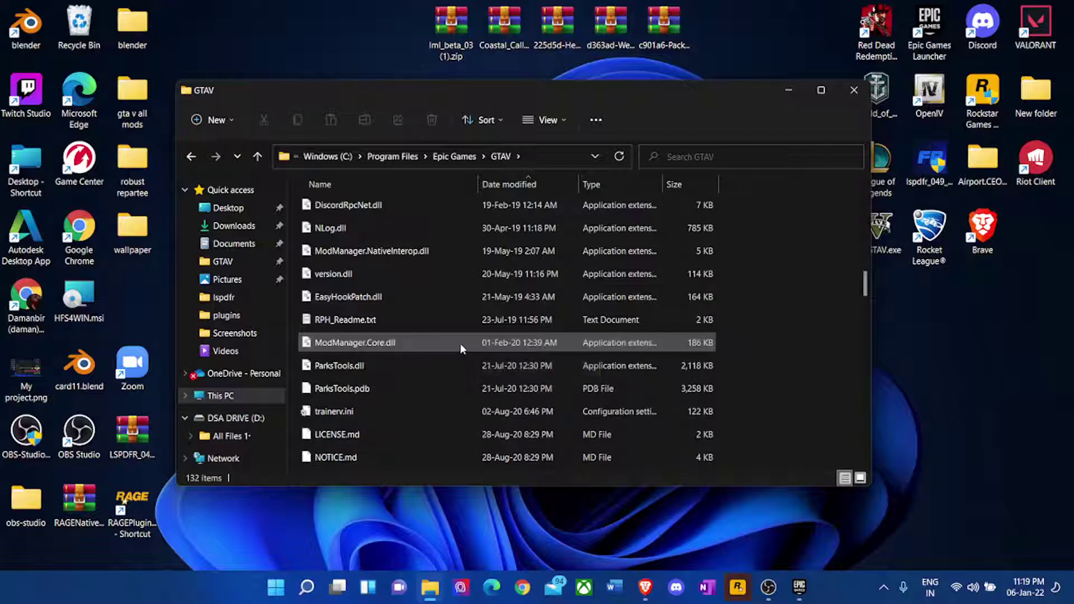
Delete the ParksTools.dll file from the GTAV game folder.
scroll(450, 398, down, 2)
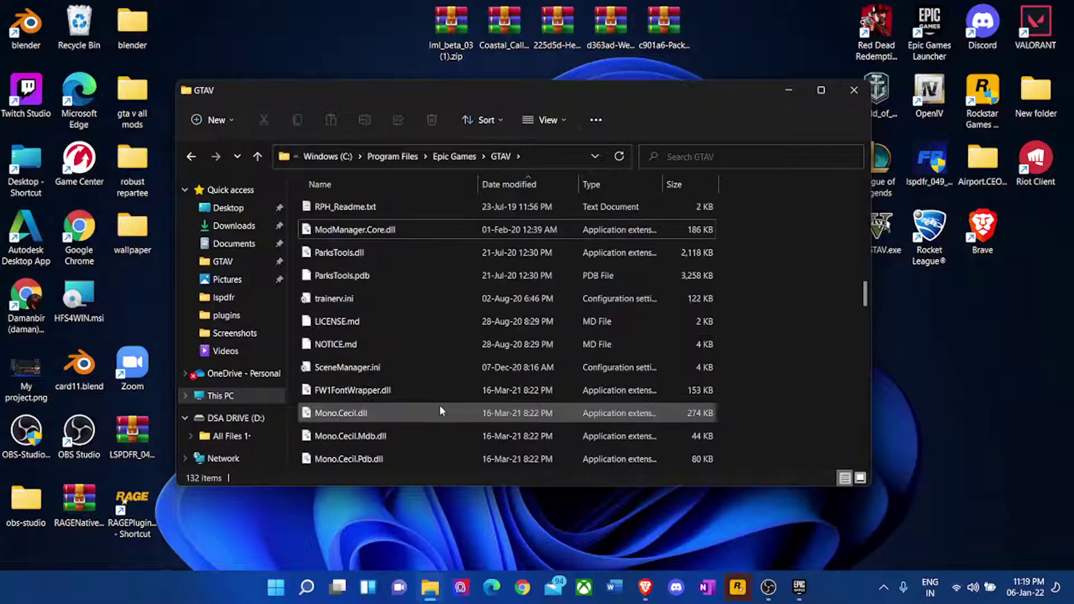
click(401, 252)
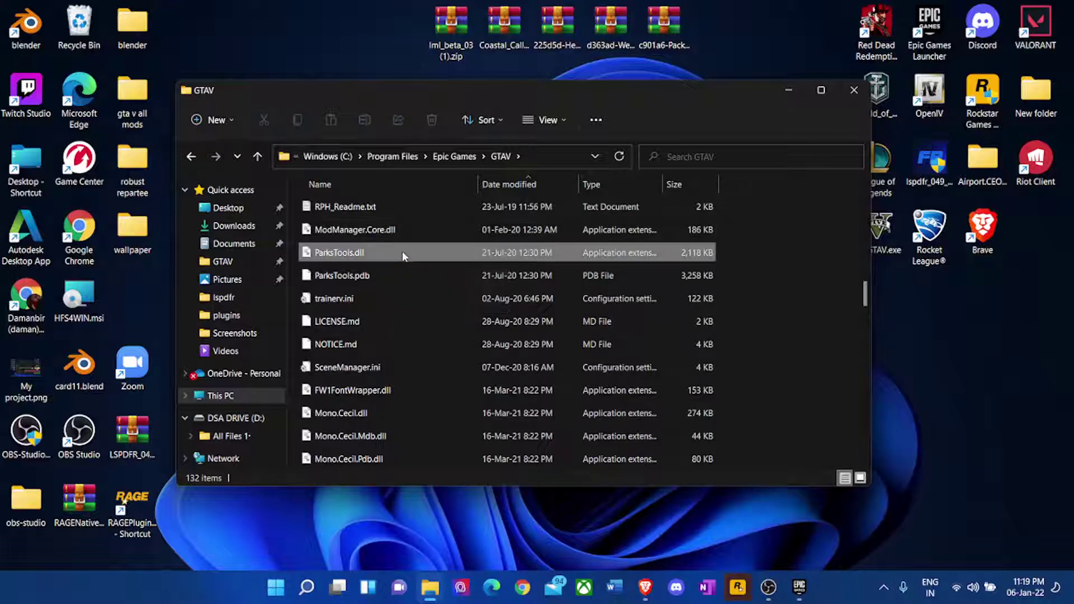
key(Delete)
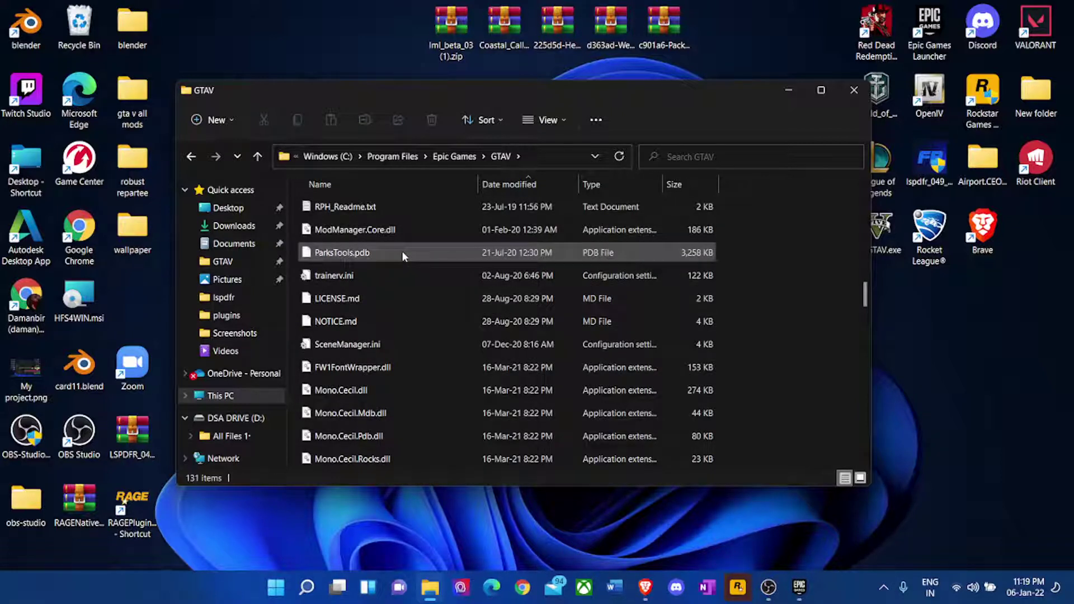
Delete the ModManager.Core.dll file from the GTAV game folder.
click(401, 233)
right_click(402, 238)
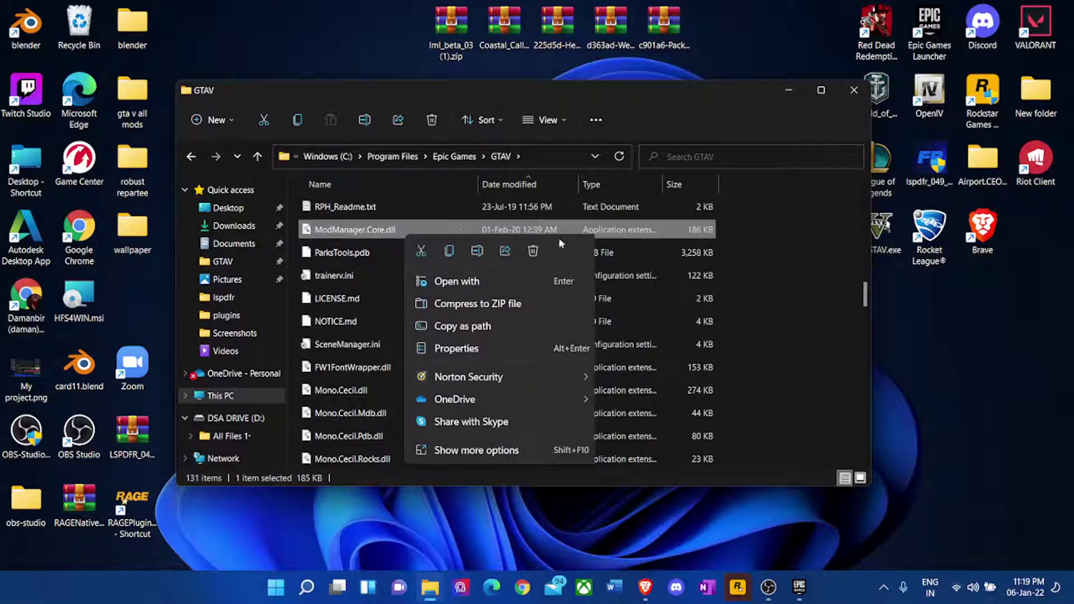
click(824, 263)
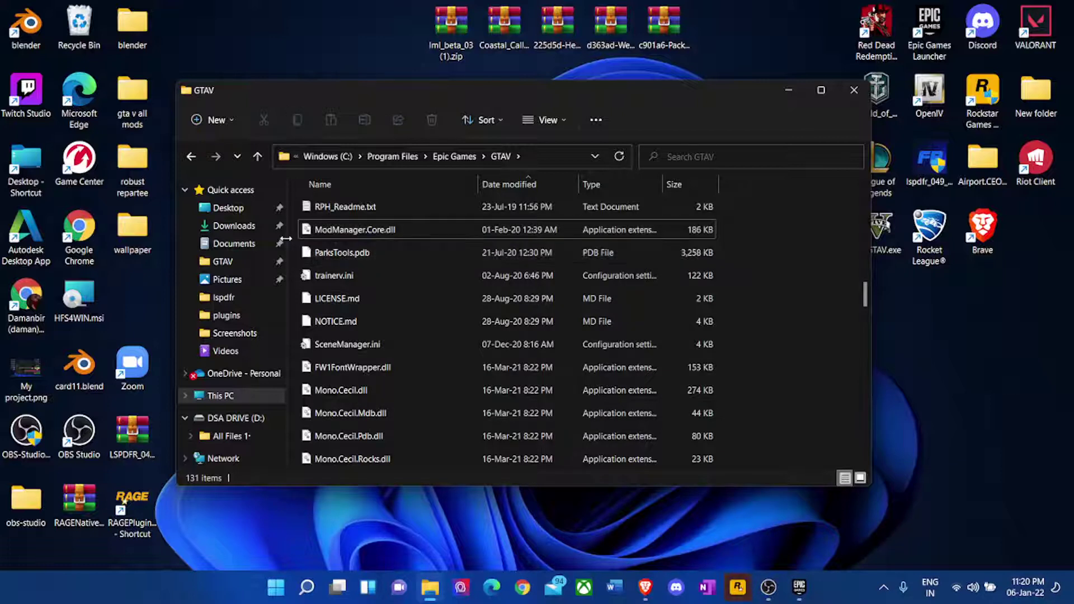
click(326, 256)
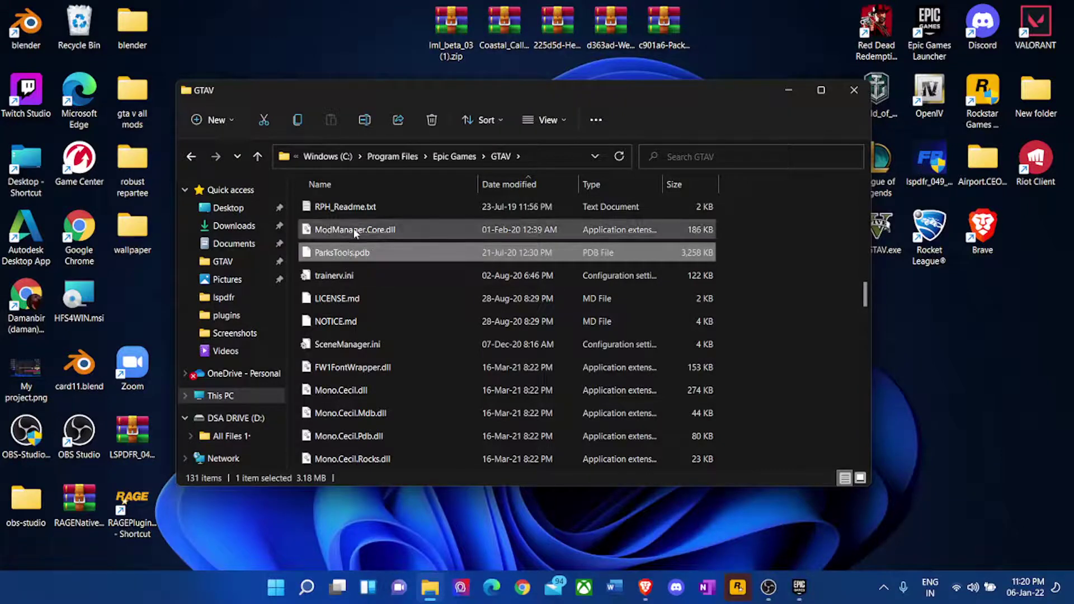
mouse_move(354, 230)
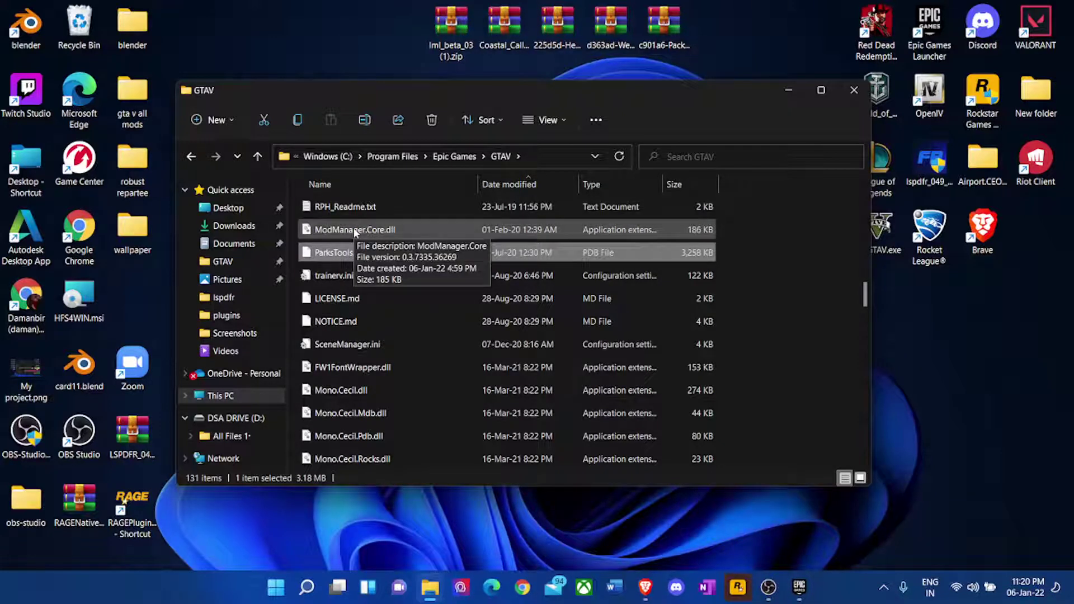
click(354, 230)
key(Delete)
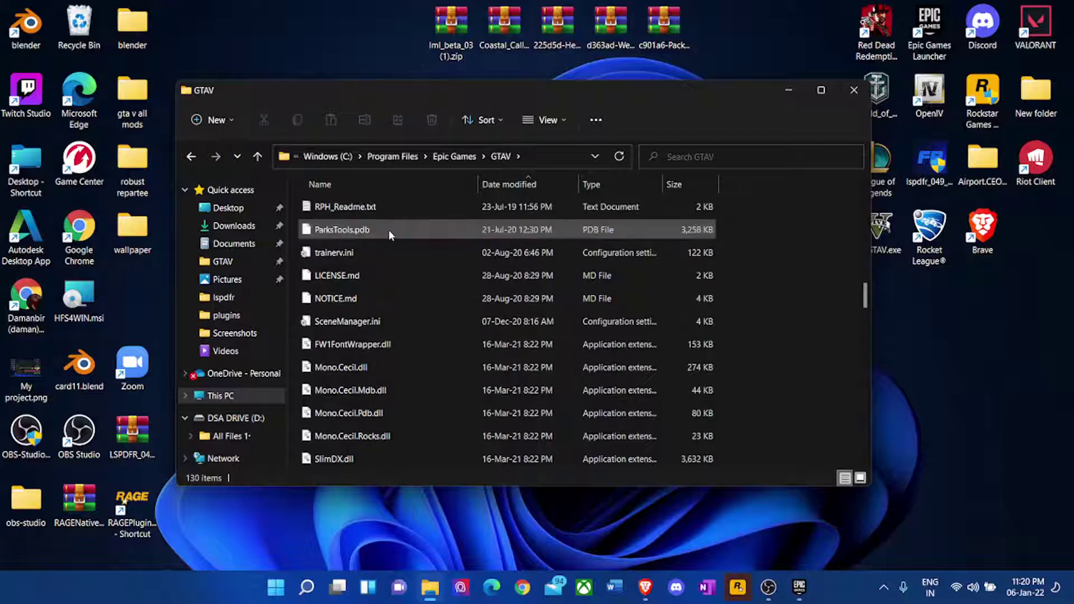
Delete the vfs.log and asiloader.log files from the end of the GTAV file list.
mouse_move(356, 236)
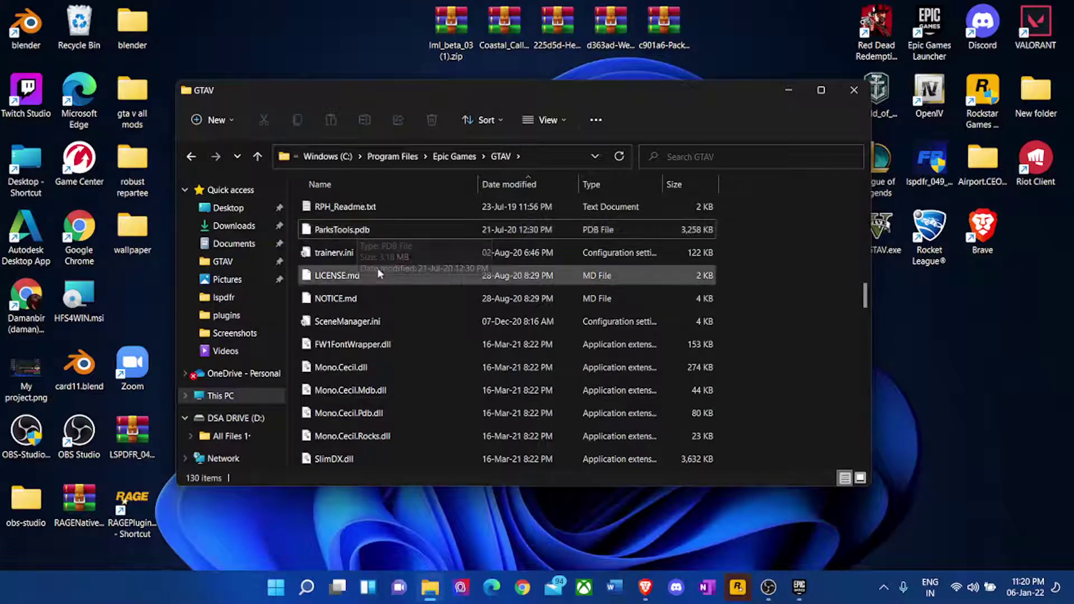
scroll(377, 283, down, 4)
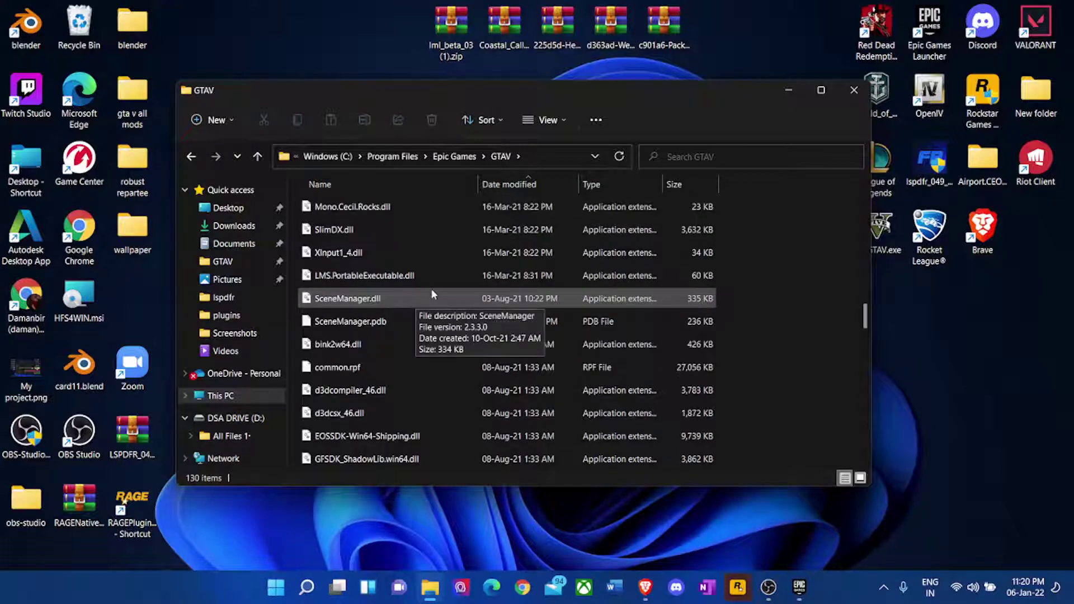
scroll(430, 288, down, 10)
scroll(402, 289, down, 8)
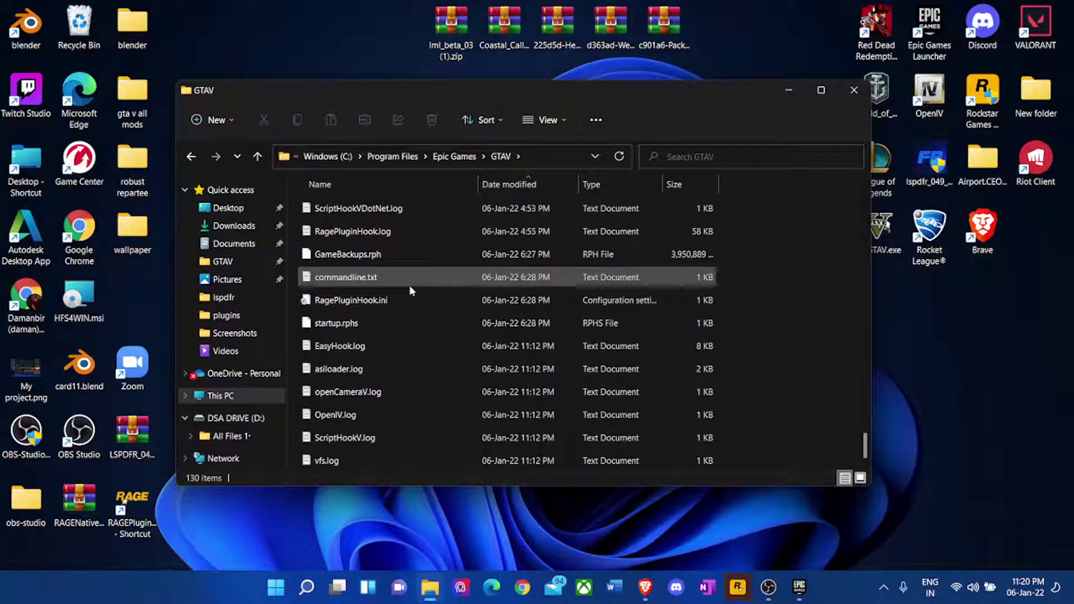
scroll(492, 280, up, 2)
scroll(504, 304, down, 2)
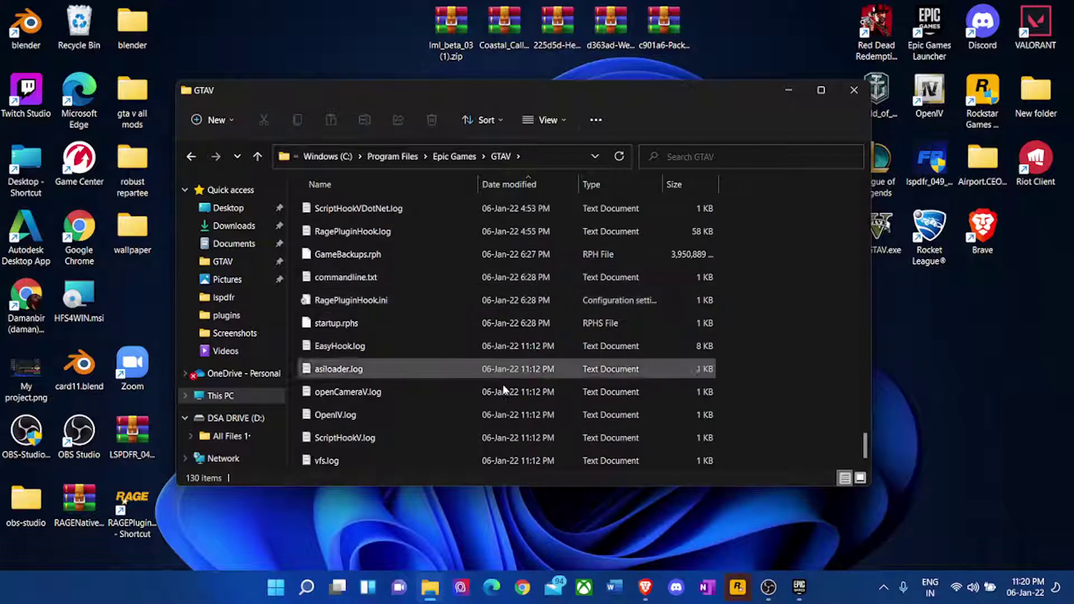
click(515, 460)
key(Delete)
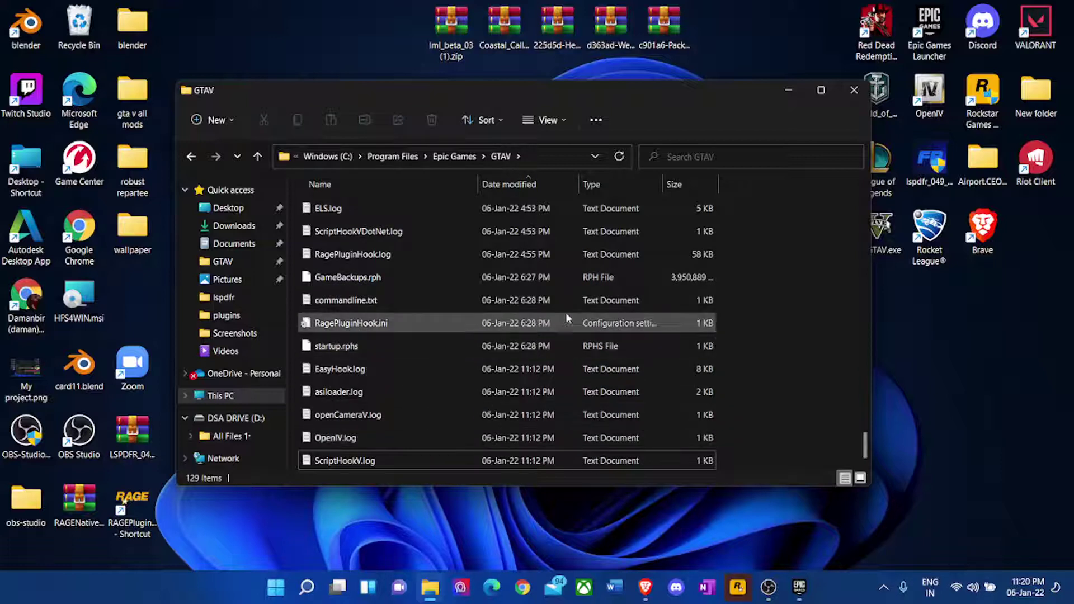
click(450, 392)
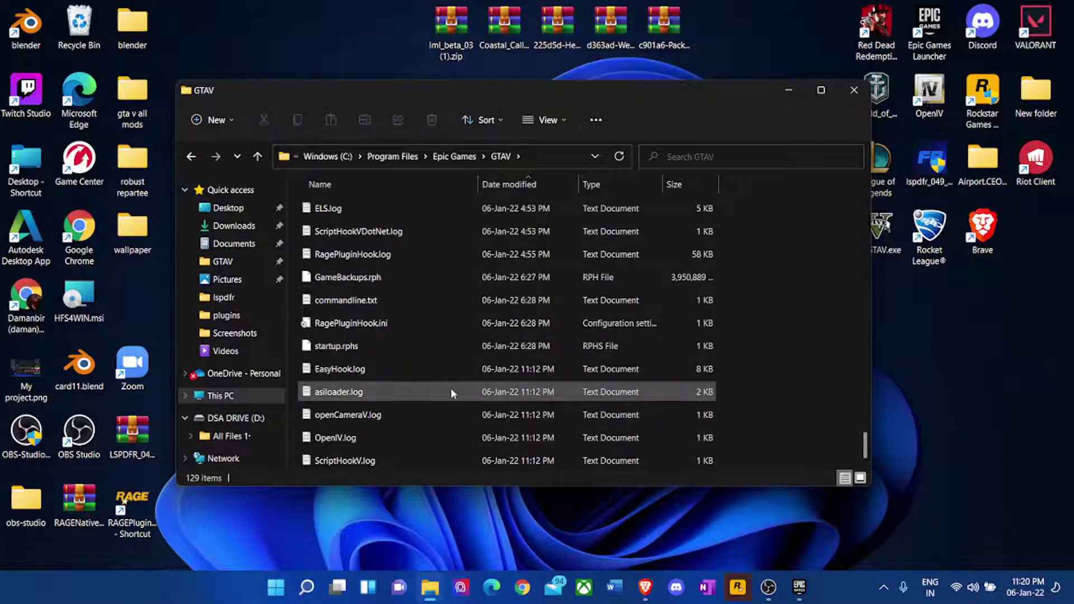
key(Delete)
Check the remaining log, configuration and startup files in the GTAV folder, including despawnpointer.ini and ScriptHookV.log.
click(452, 372)
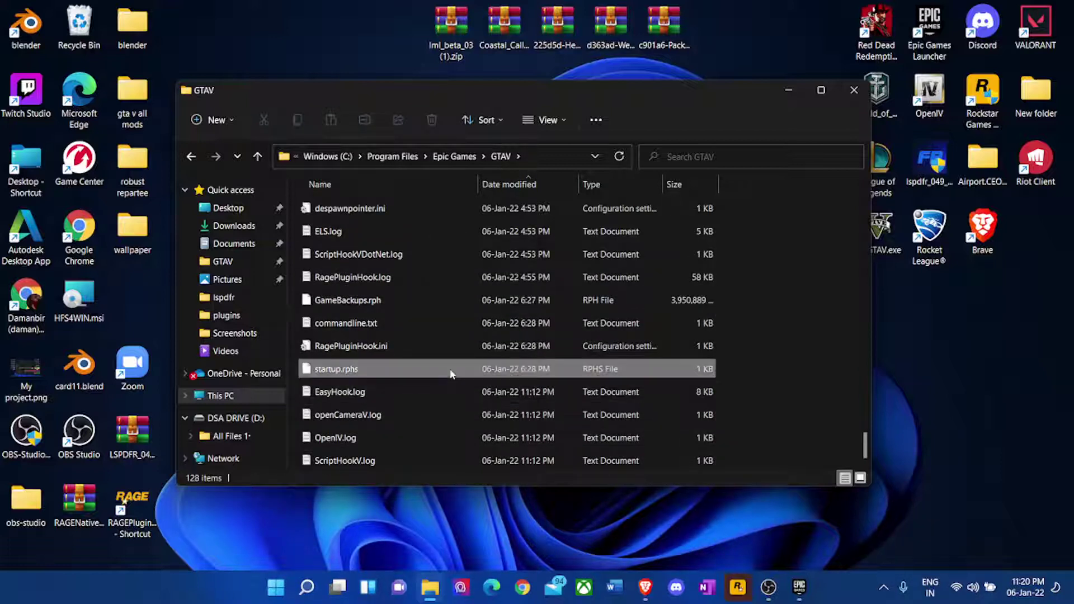
click(442, 205)
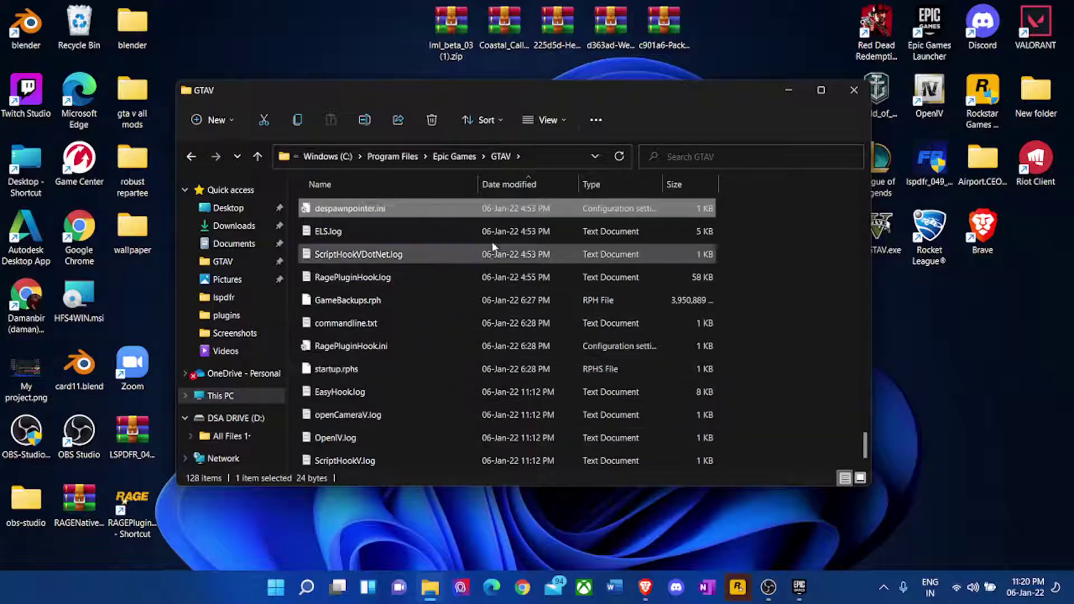
scroll(504, 424, up, 3)
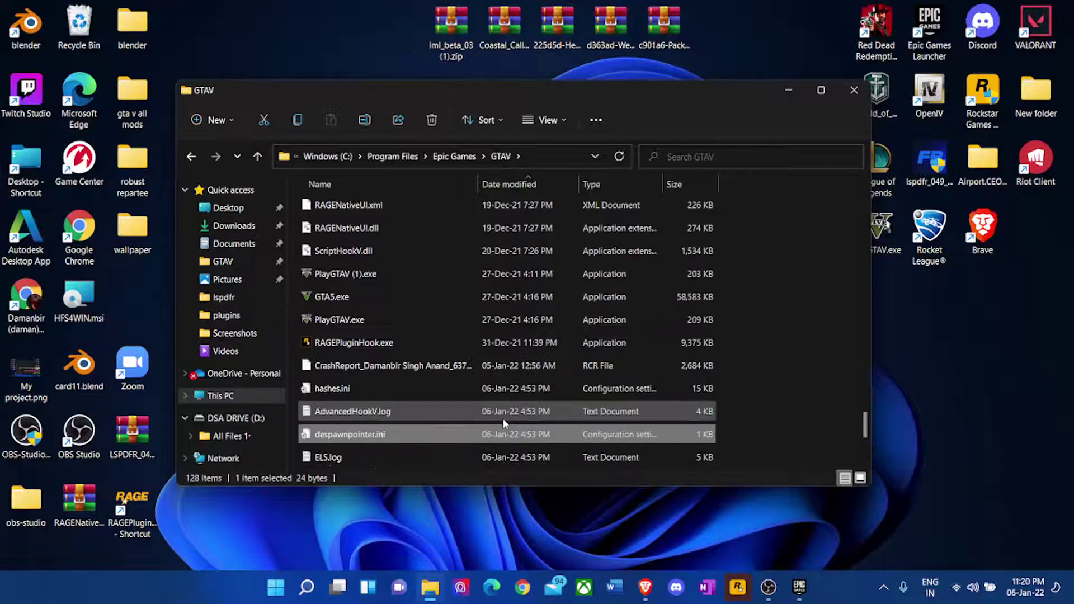
scroll(509, 436, down, 3)
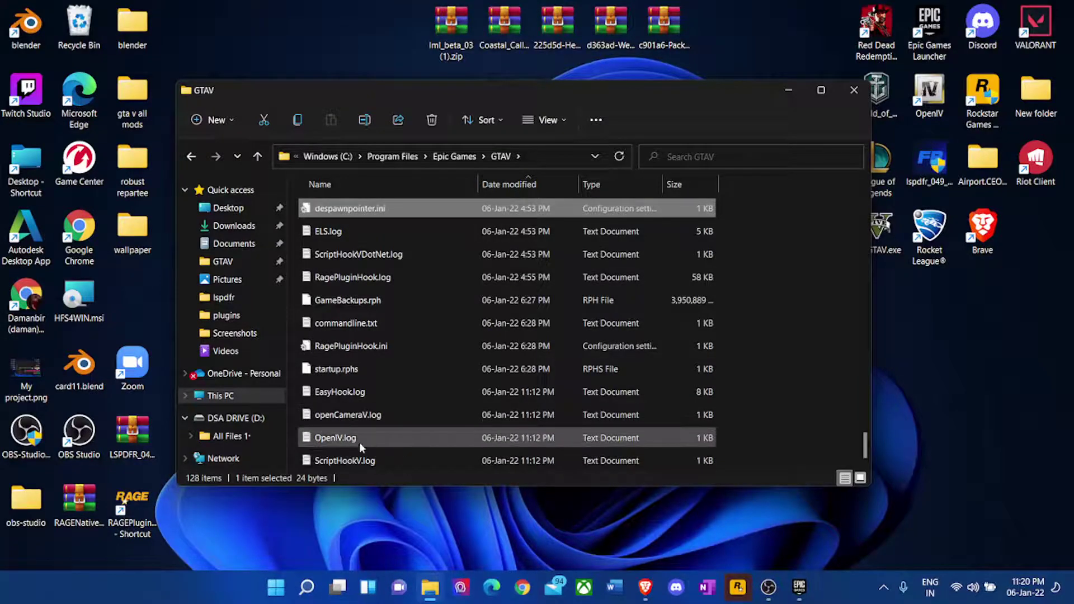
right_click(394, 473)
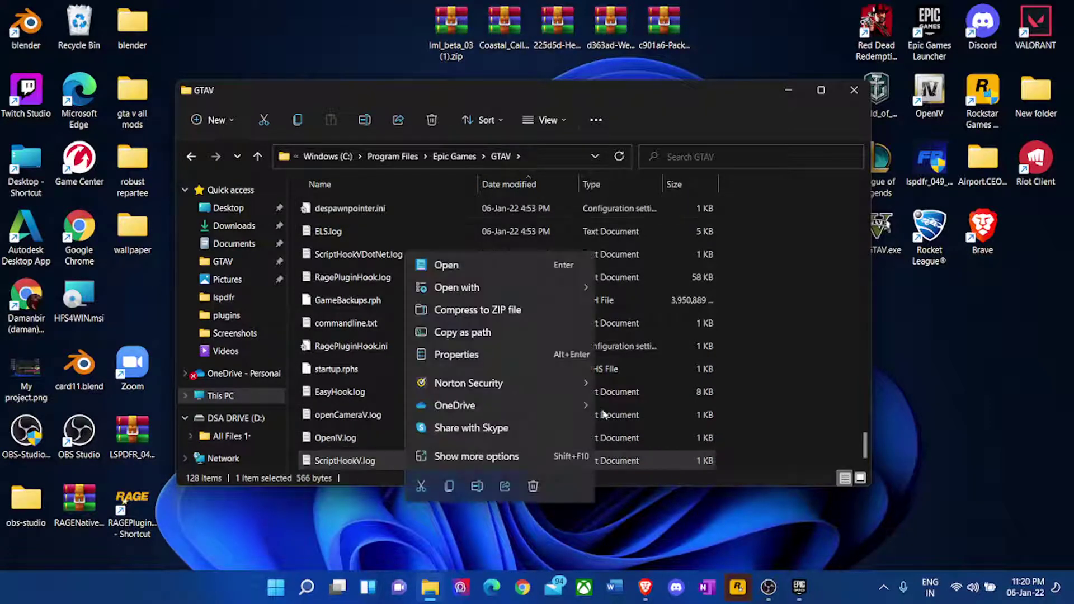
click(758, 302)
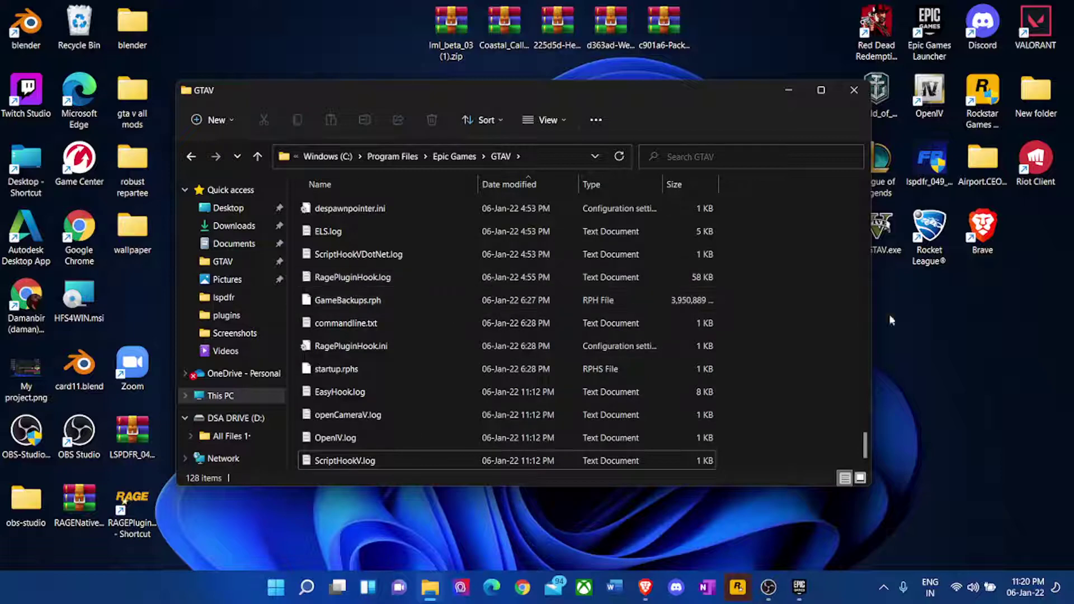
Minimize the GTAV folder window, start Grand Theft Auto V from the Epic Games Launcher, and quit the game.
click(789, 90)
double_click(930, 23)
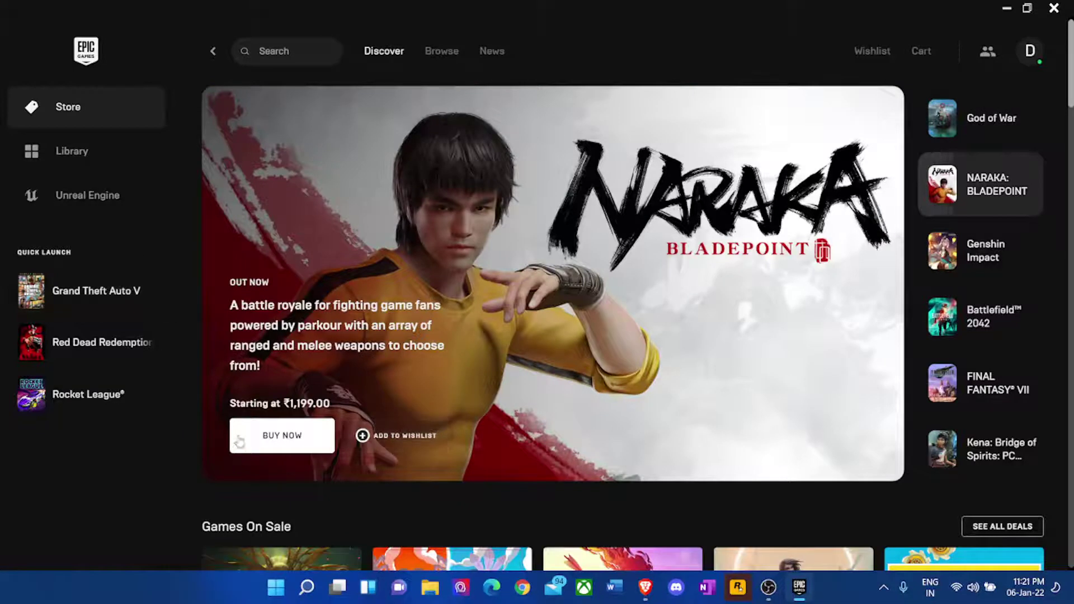
click(84, 294)
click(434, 409)
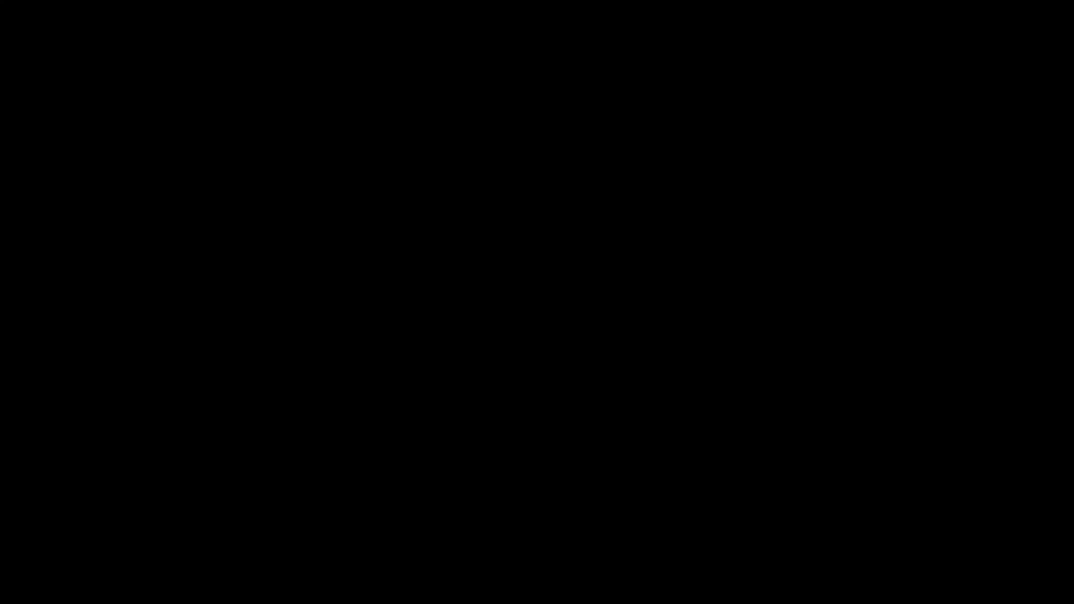
key(alt+F4)
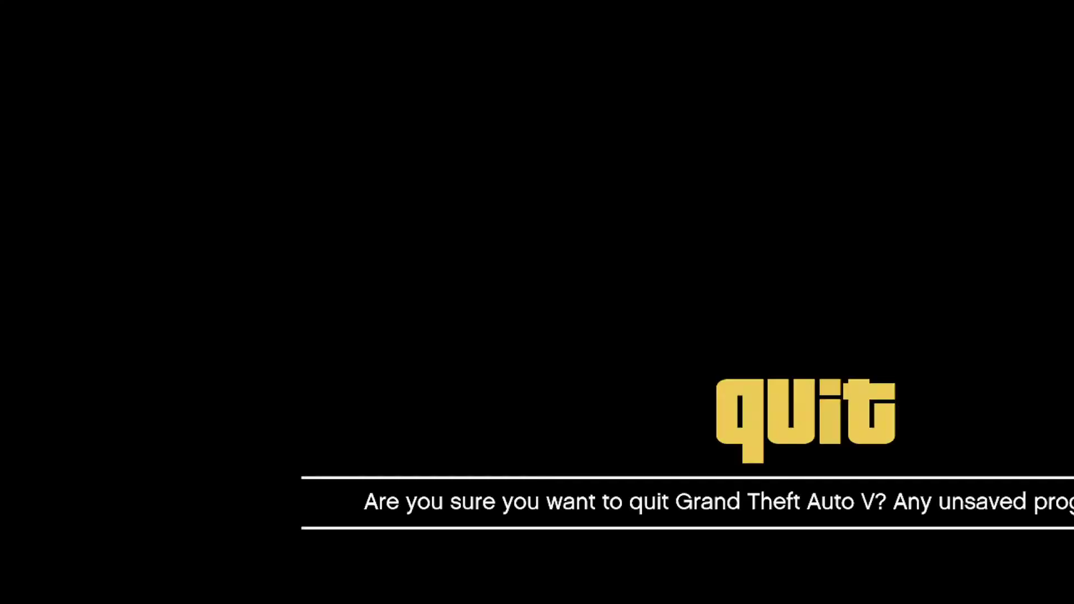
key(Return)
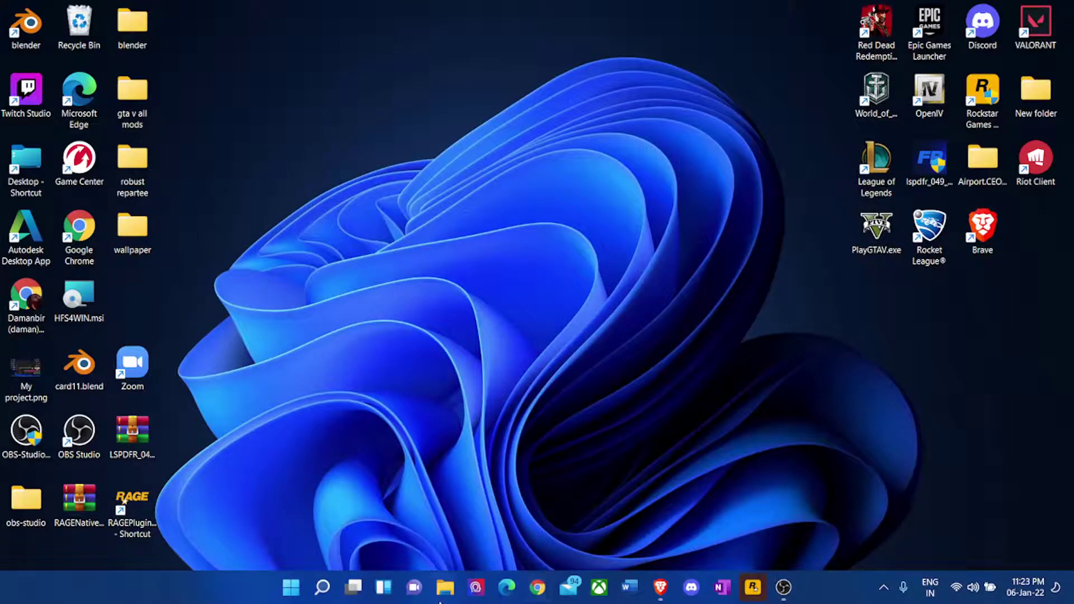
Reopen the GTAV game folder in File Explorer and close the Epic Games Launcher window.
click(455, 589)
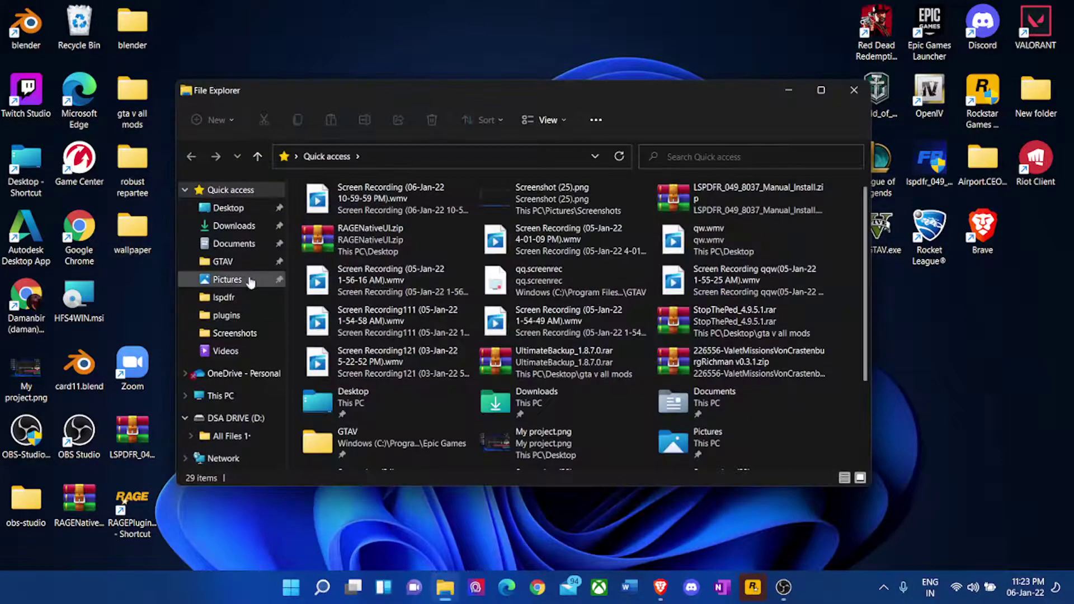
click(237, 263)
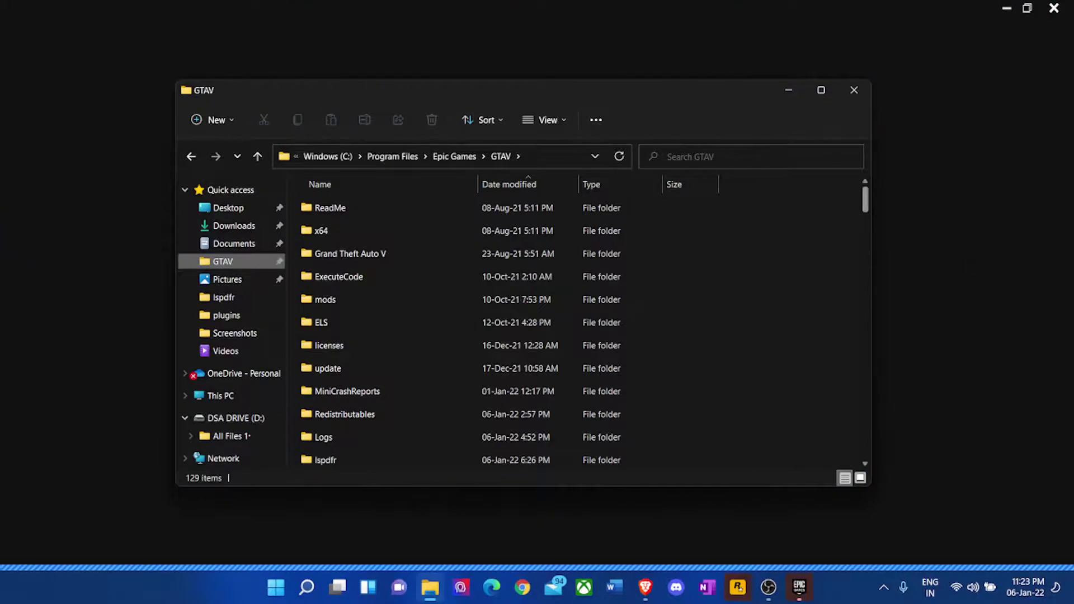
click(1054, 8)
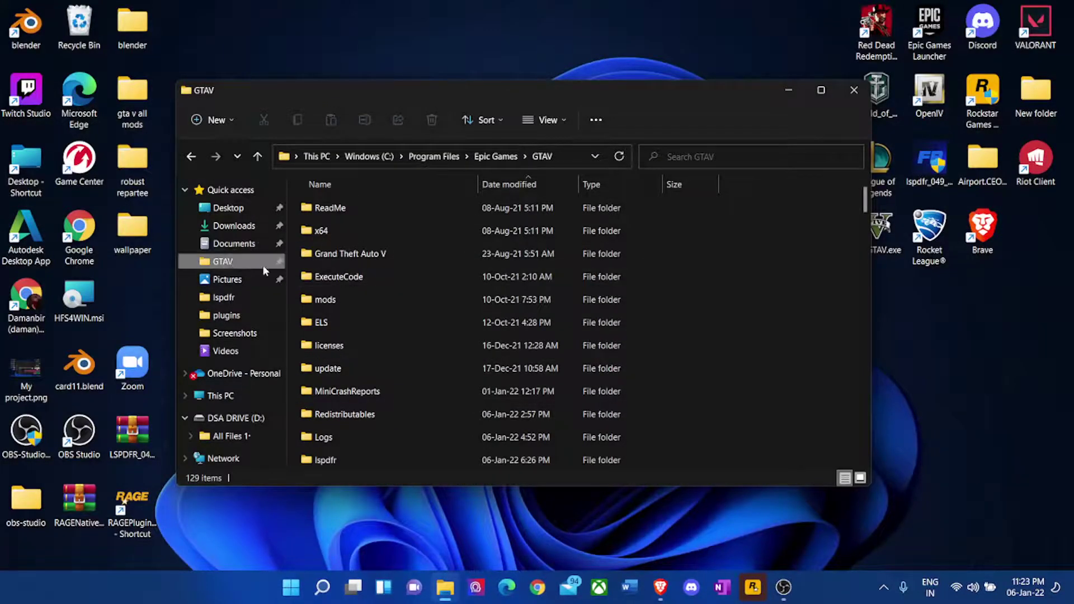
Examine the most recently modified log, configuration and application files in the GTAV folder and close the folder window.
scroll(431, 302, down, 20)
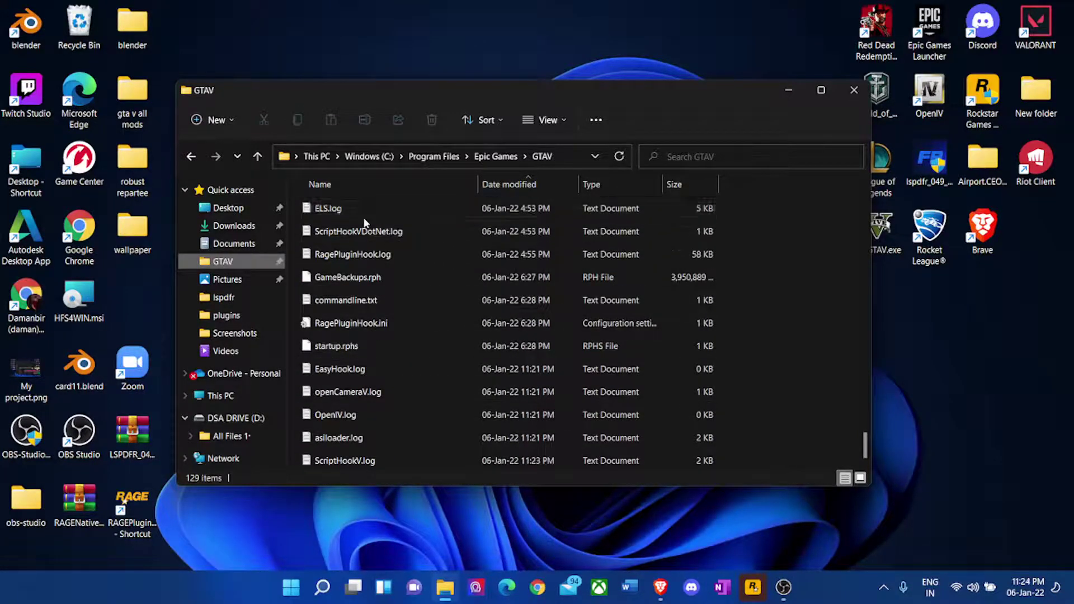
click(354, 261)
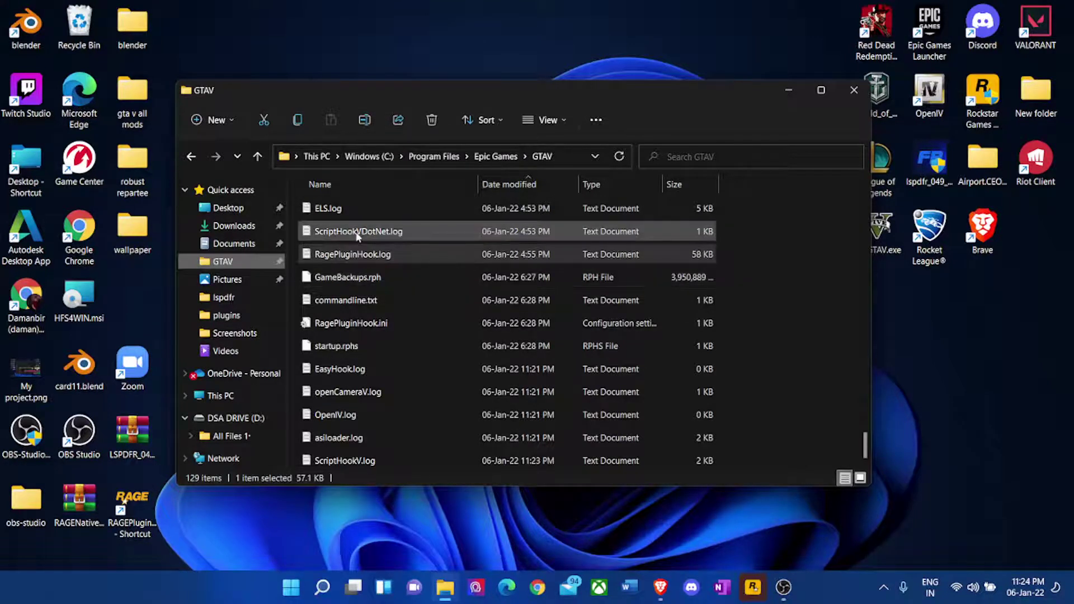
click(361, 278)
click(358, 300)
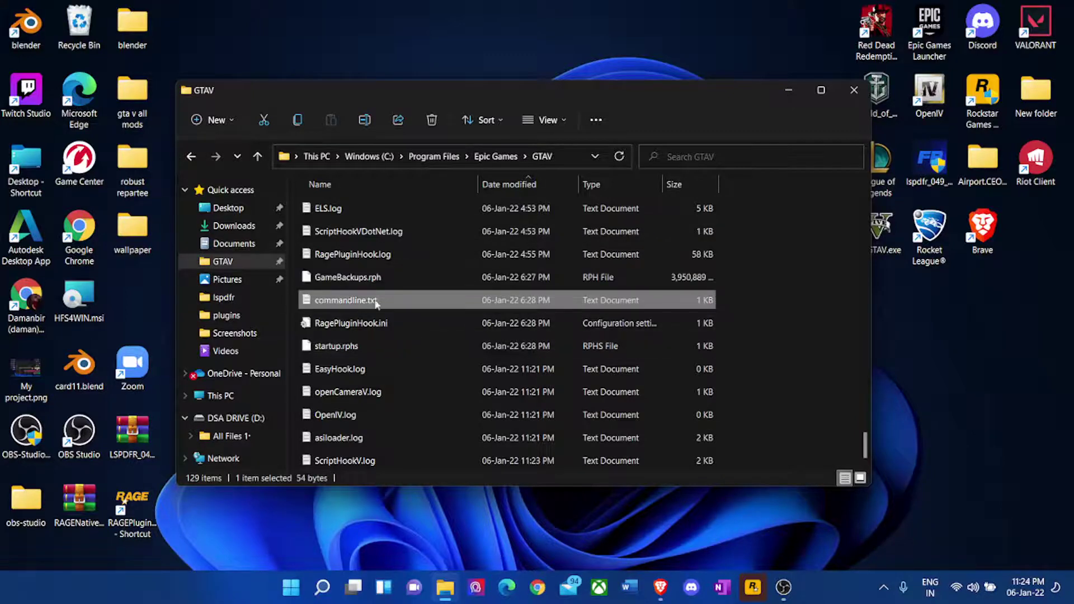
click(411, 325)
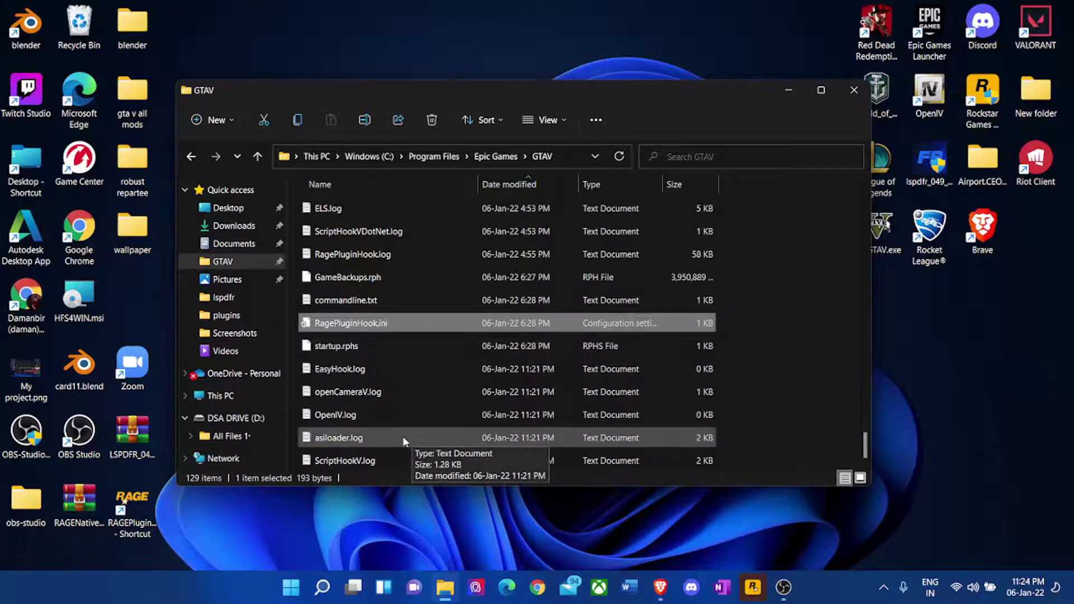
scroll(375, 351, up, 3)
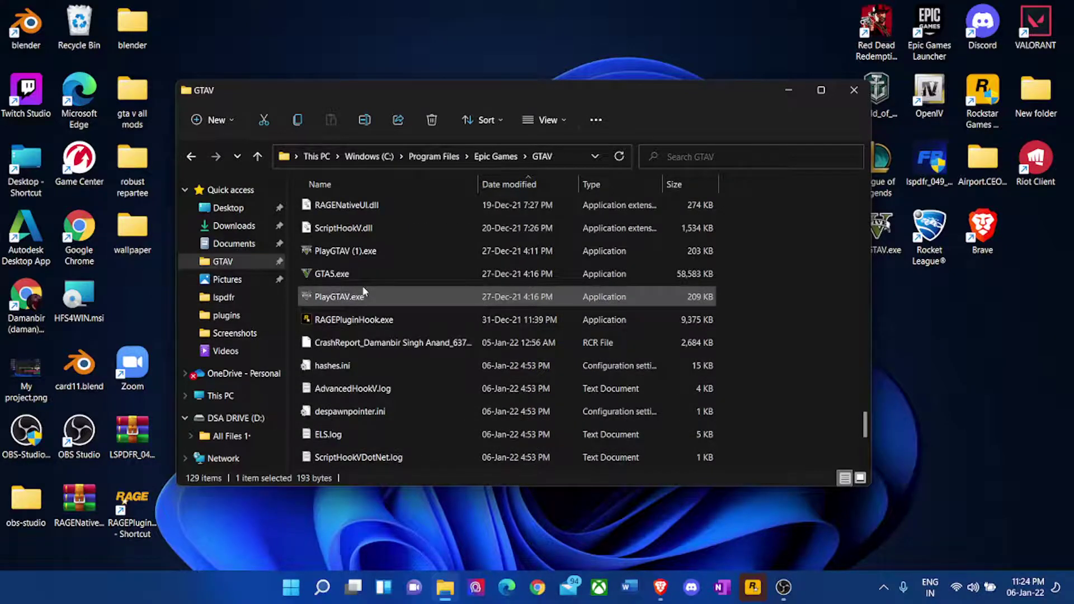
mouse_move(364, 291)
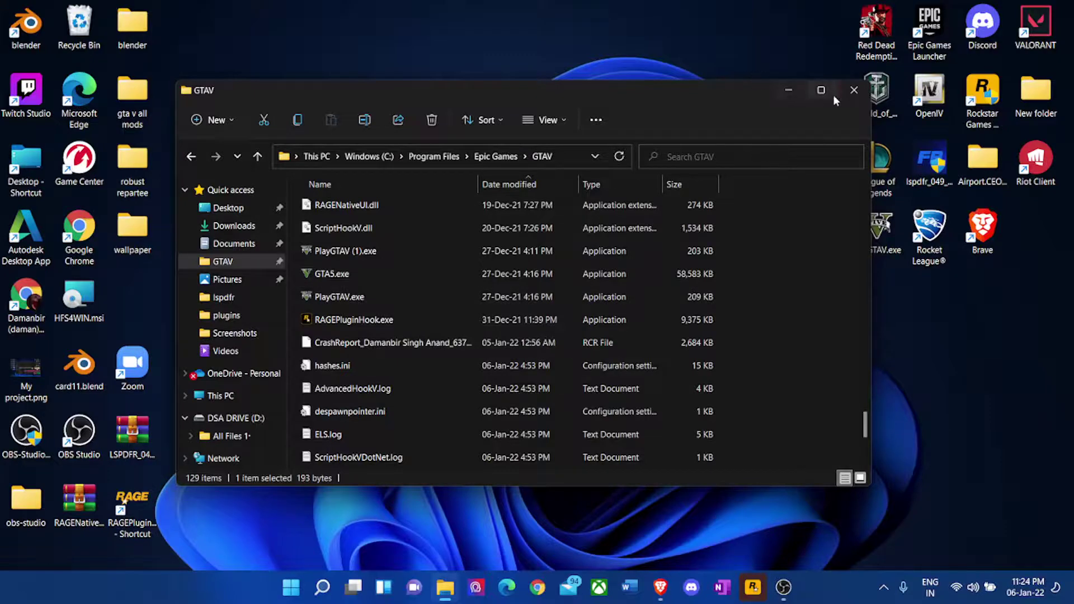
click(853, 90)
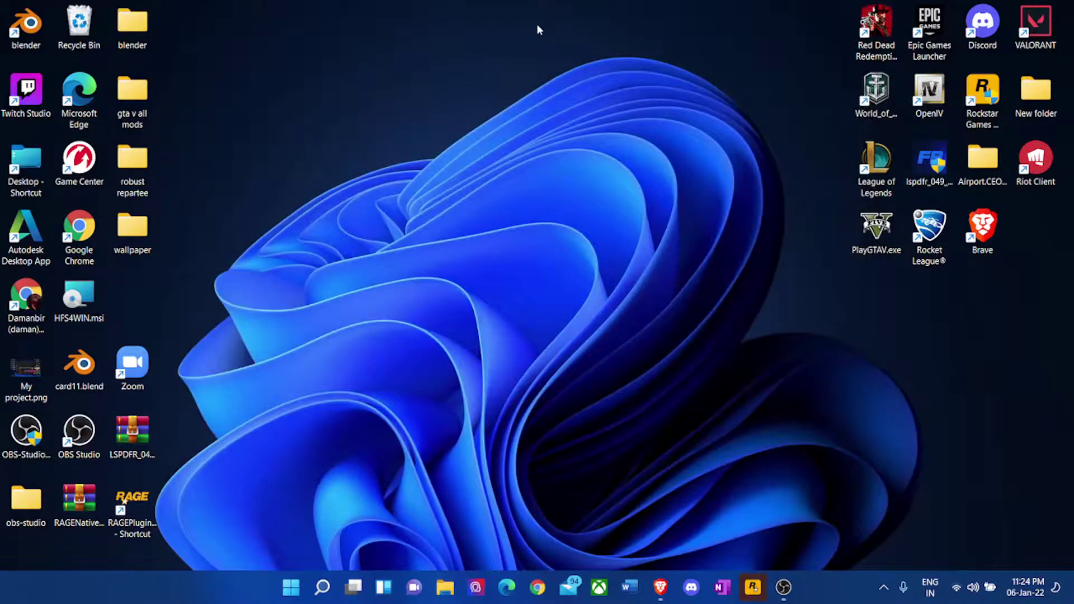